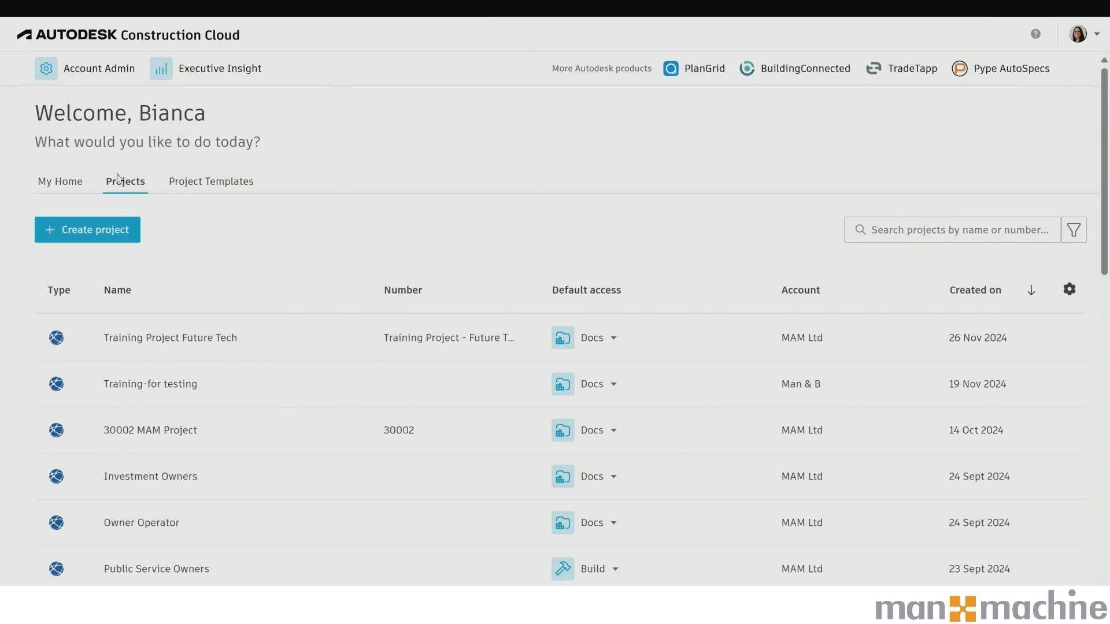
# Filter the project list by 'SNO' and open the Snowdon Towers project's files.
pyautogui.click(872, 228)
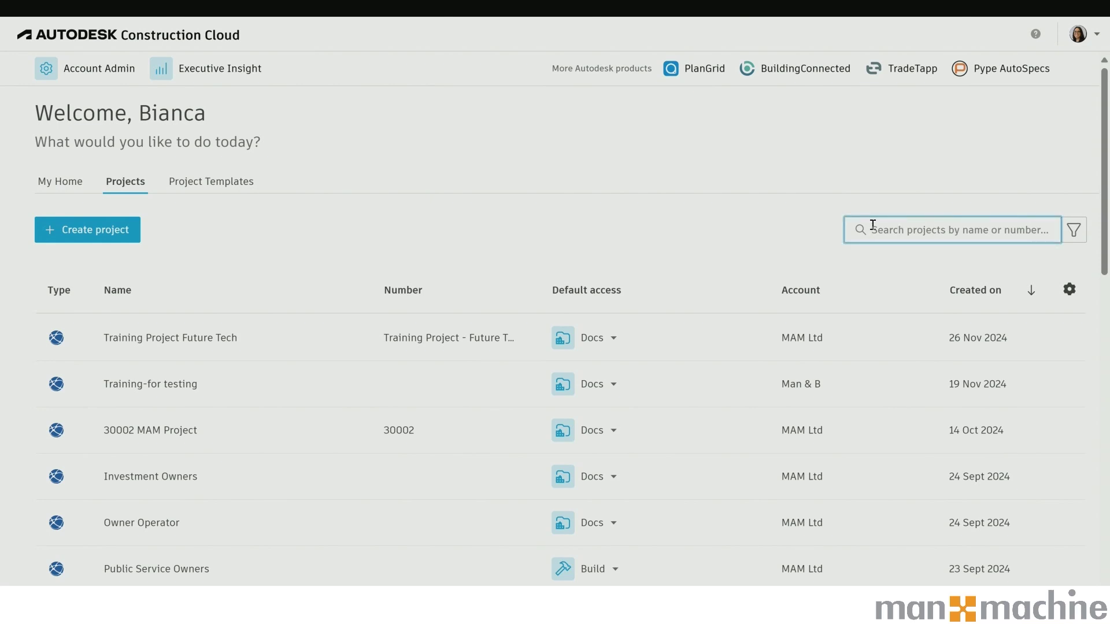
pyautogui.write('SNO')
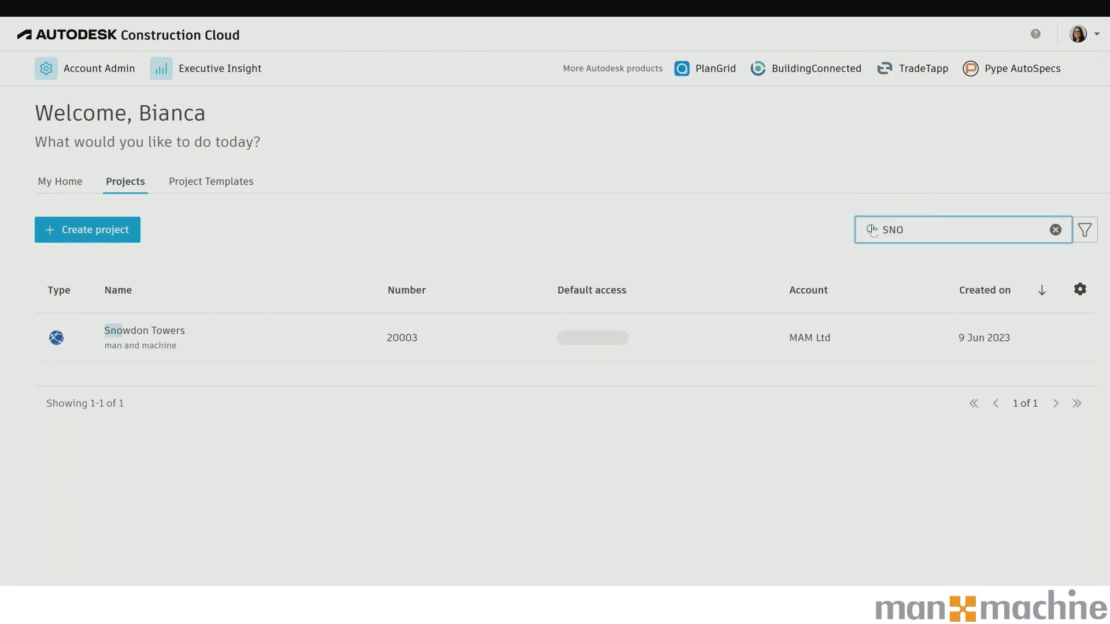
pyautogui.click(180, 336)
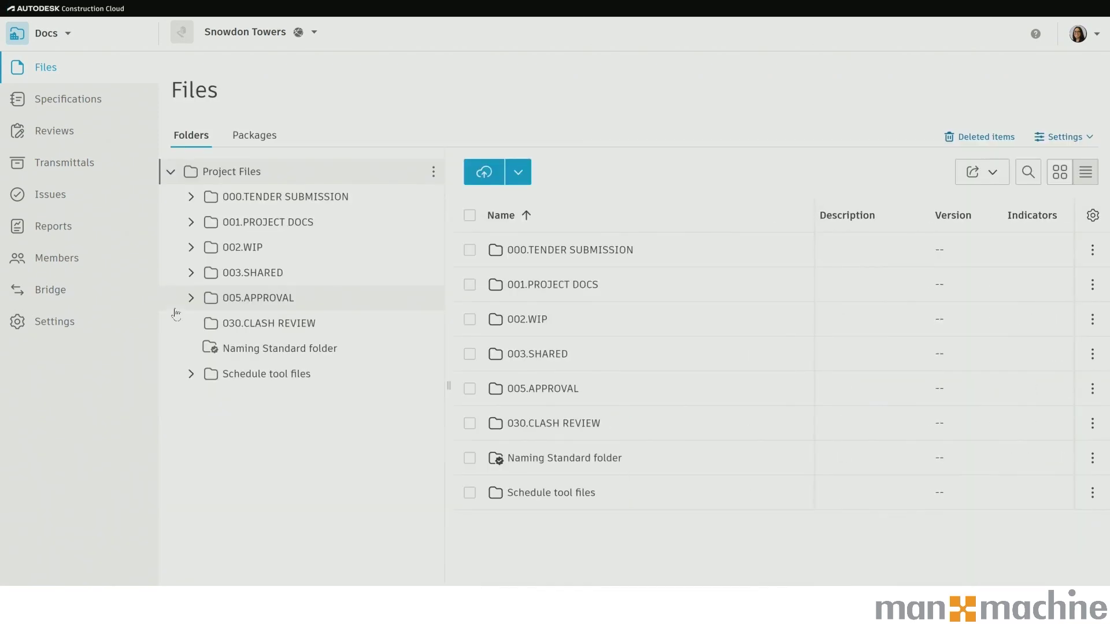
# Expand 002.WIP, show its permissions settings (five Manage users), and expand 003.SHARED.
pyautogui.click(191, 247)
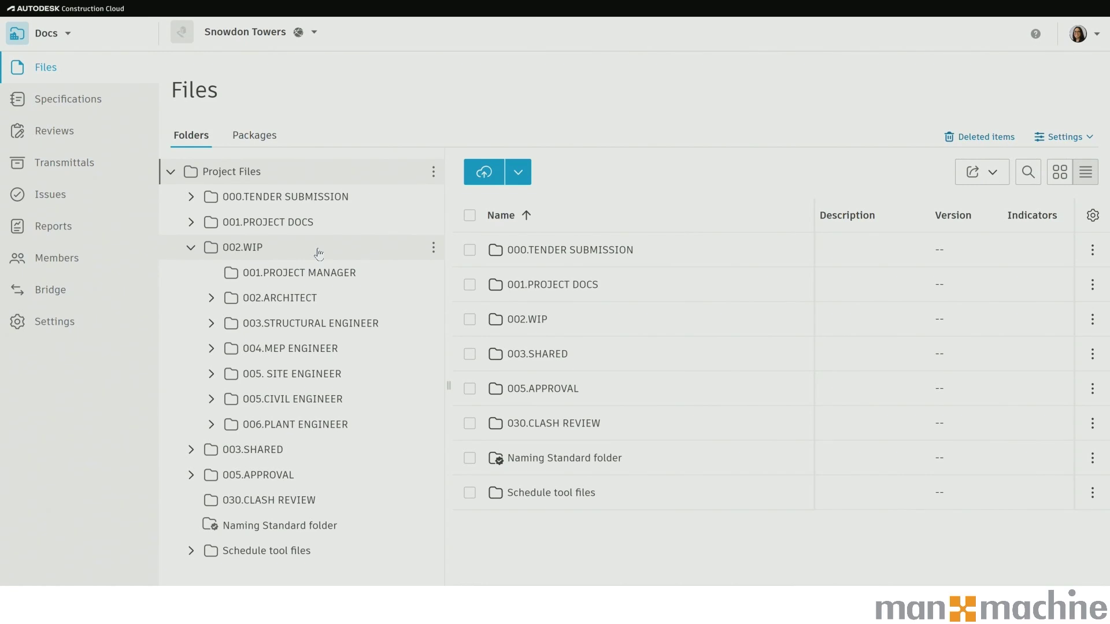
pyautogui.click(433, 248)
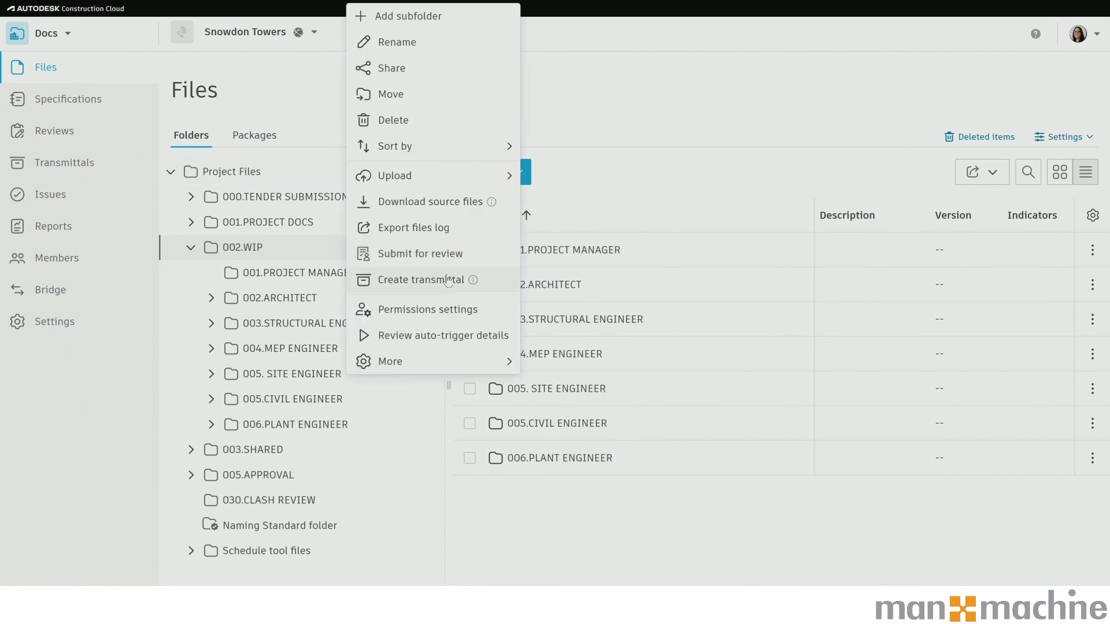
pyautogui.click(451, 308)
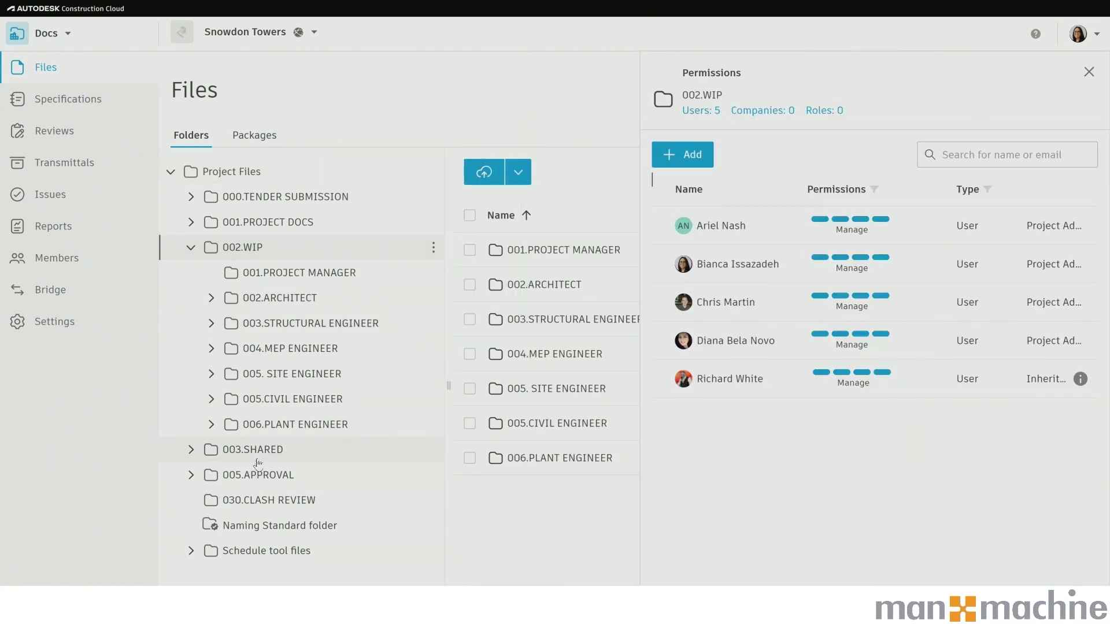
pyautogui.click(193, 453)
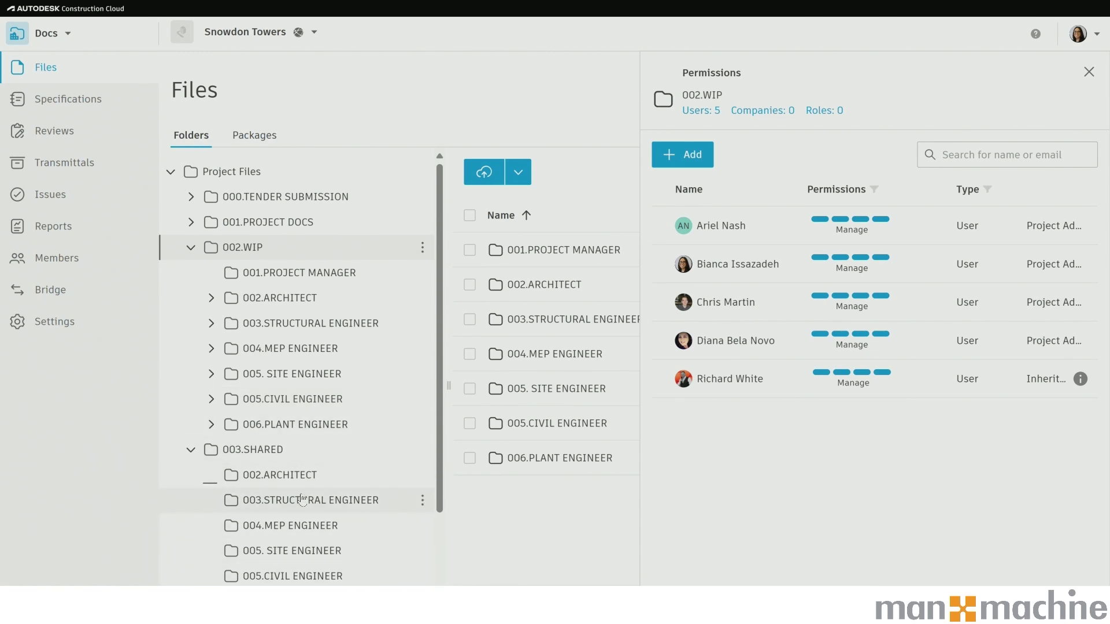
# Scroll the folder tree down to 002.ARCHITECT under 003.SHARED.
pyautogui.scroll(-3, 300, 498)
# Close the permissions panel and review shared folders 002.ARCHITECT through 006.PLANT ENGINEER.
pyautogui.click(292, 349)
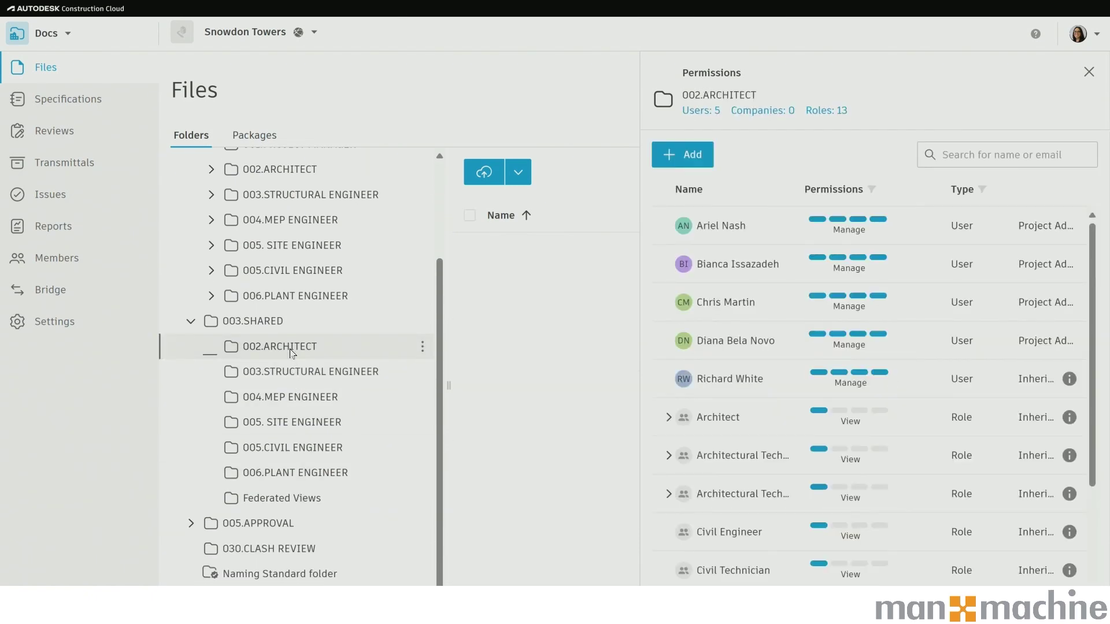
pyautogui.click(1088, 71)
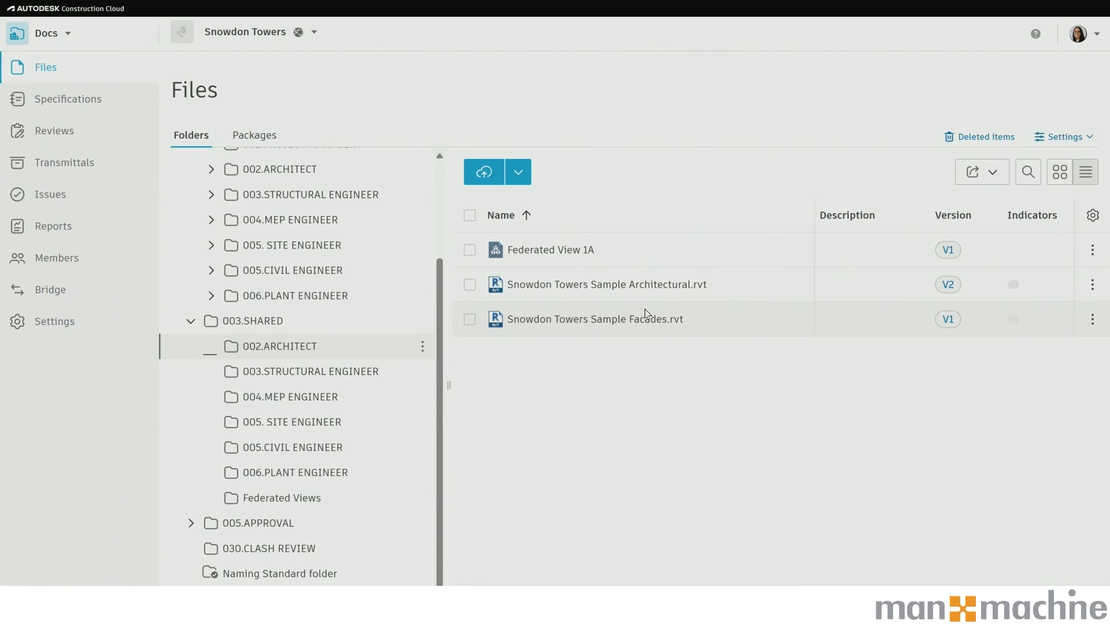
pyautogui.click(321, 376)
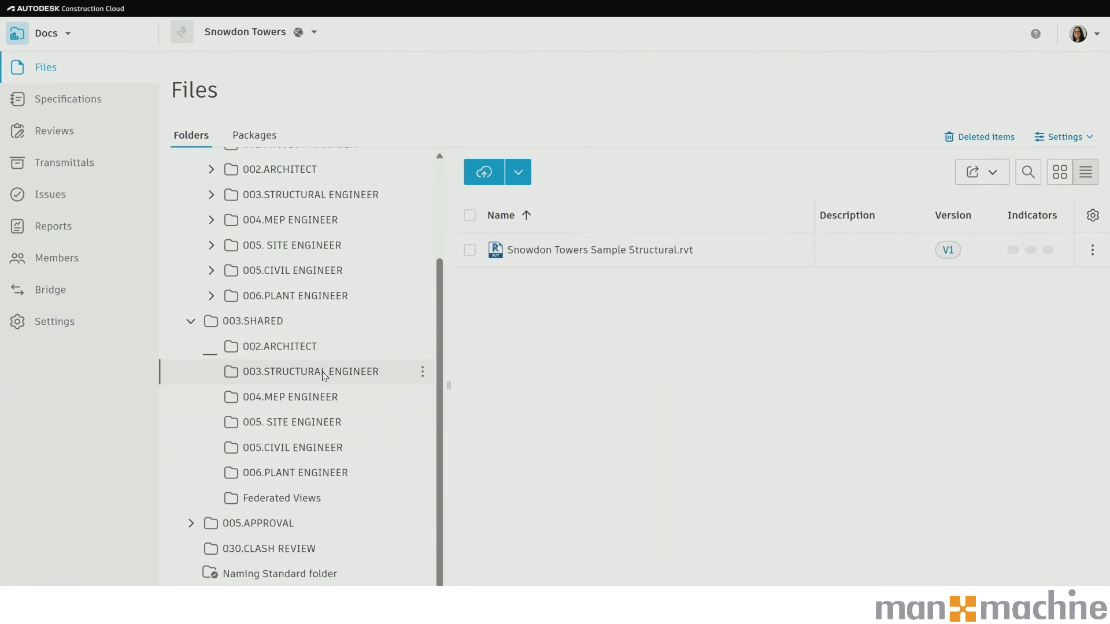
pyautogui.click(292, 397)
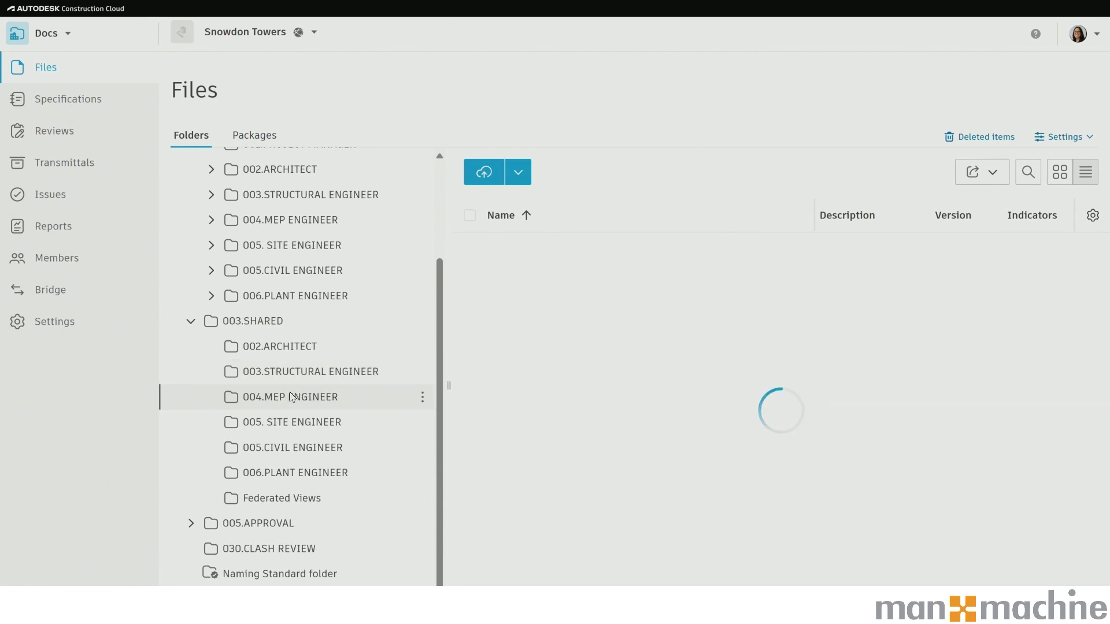
pyautogui.click(292, 427)
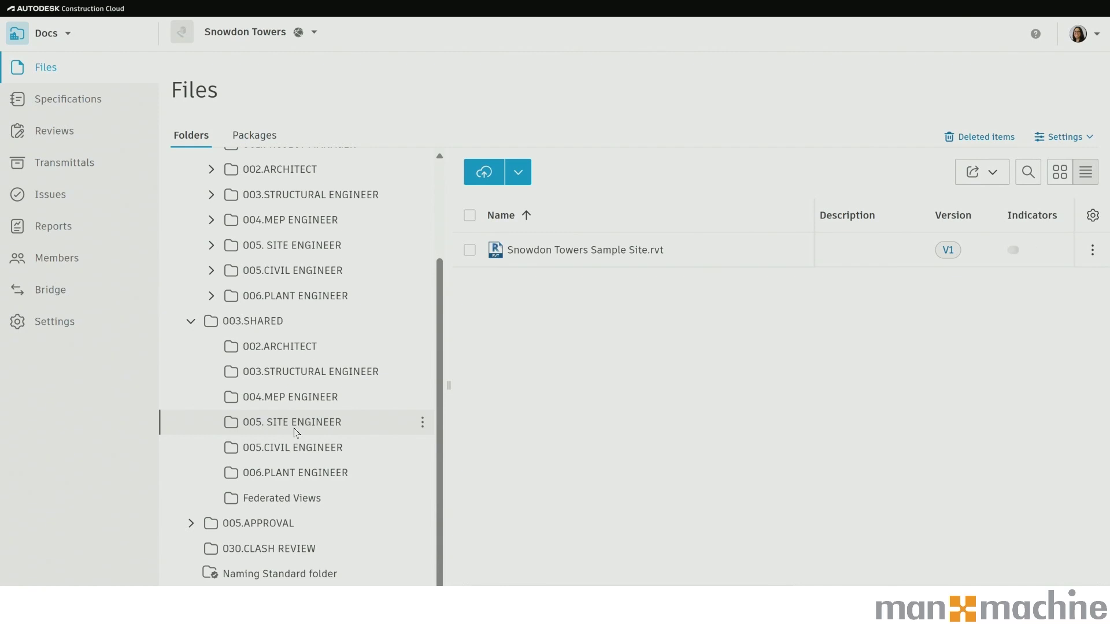
pyautogui.click(286, 452)
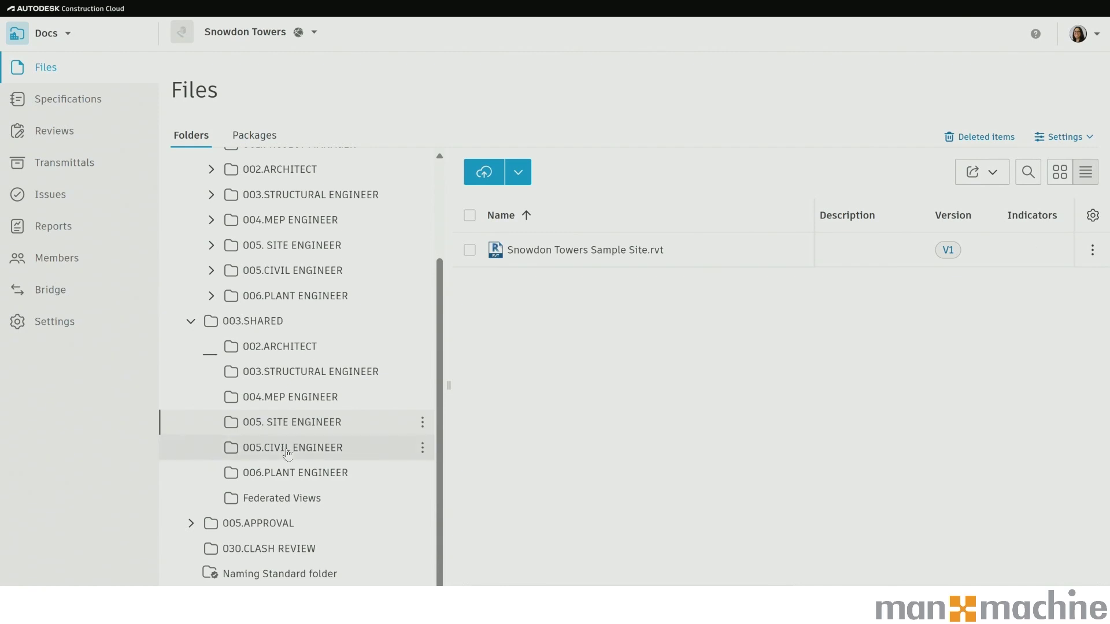
pyautogui.click(286, 472)
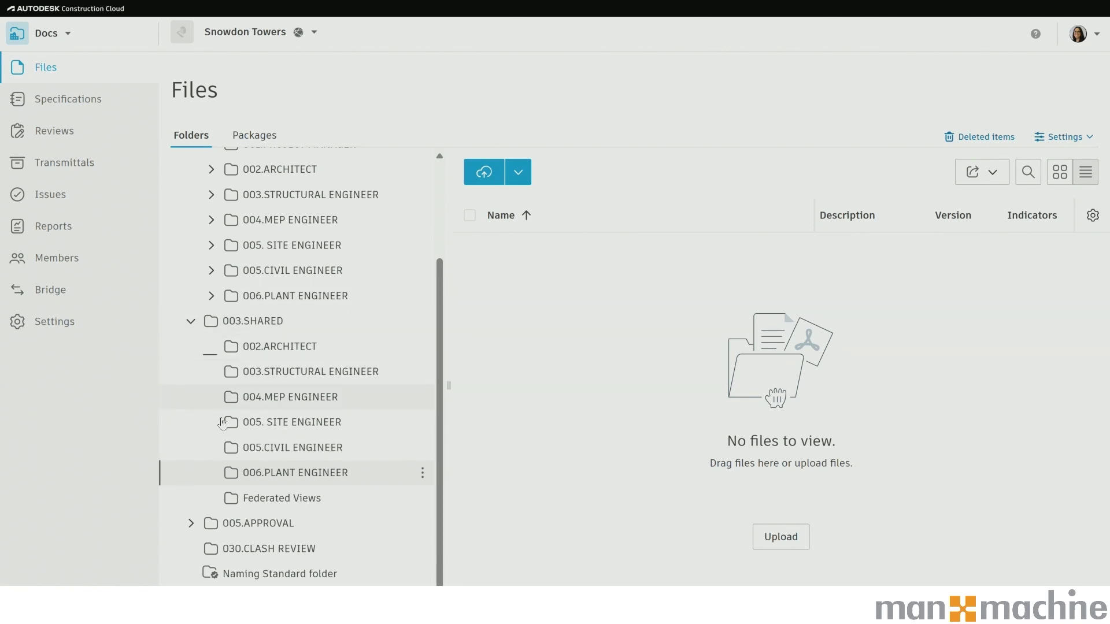
# Expand WIP 002.ARCHITECT to reveal its Consumed subfolder and show the product list.
pyautogui.scroll(2, 238, 299)
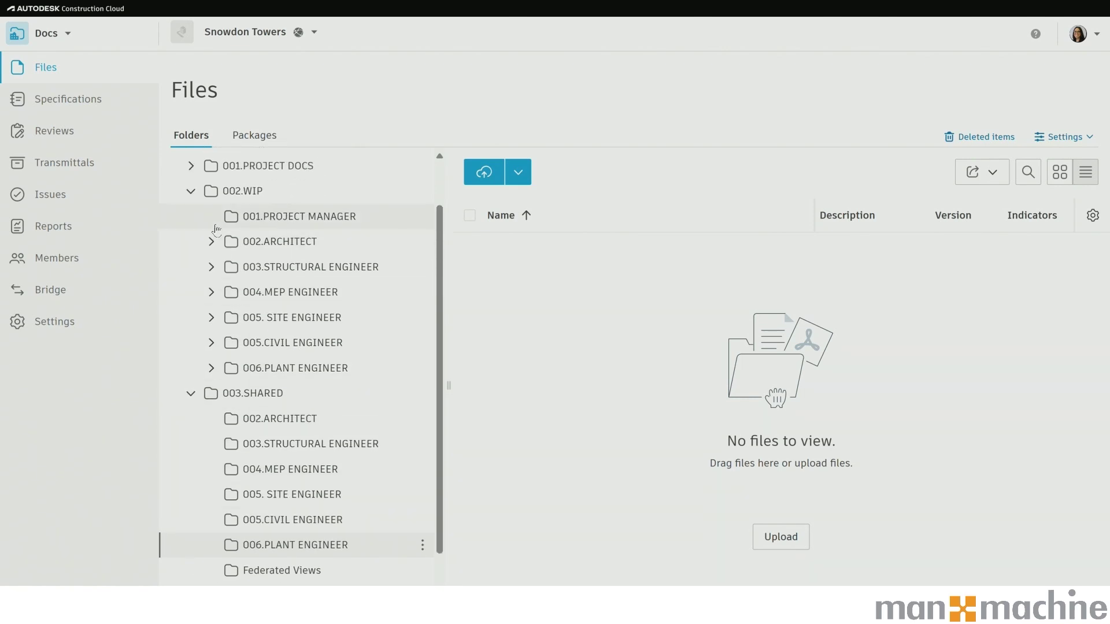
pyautogui.click(212, 242)
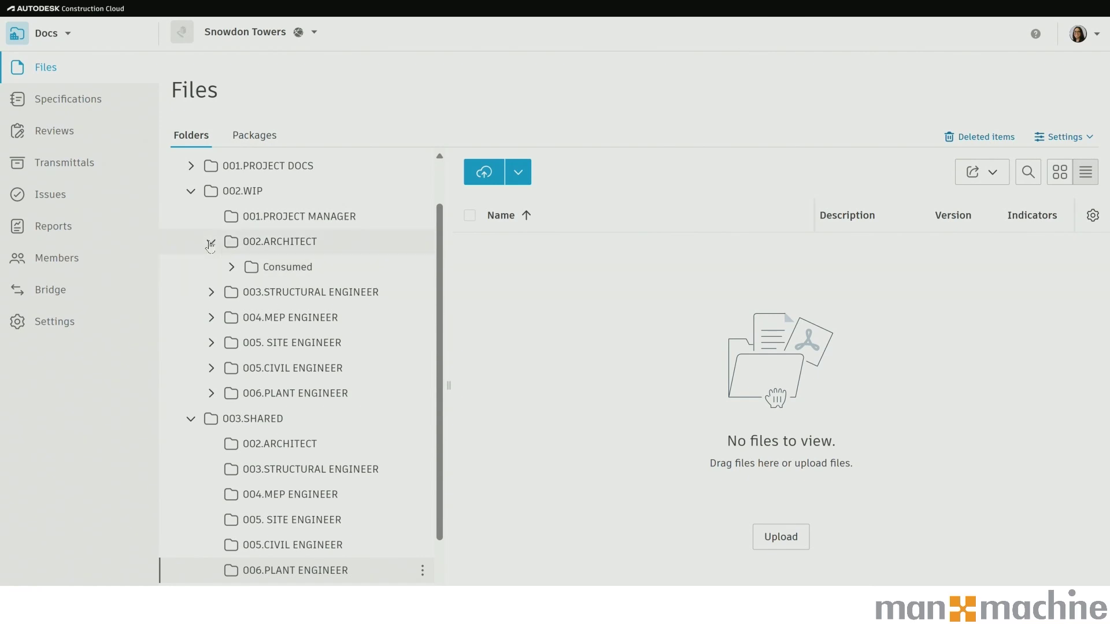
pyautogui.click(64, 35)
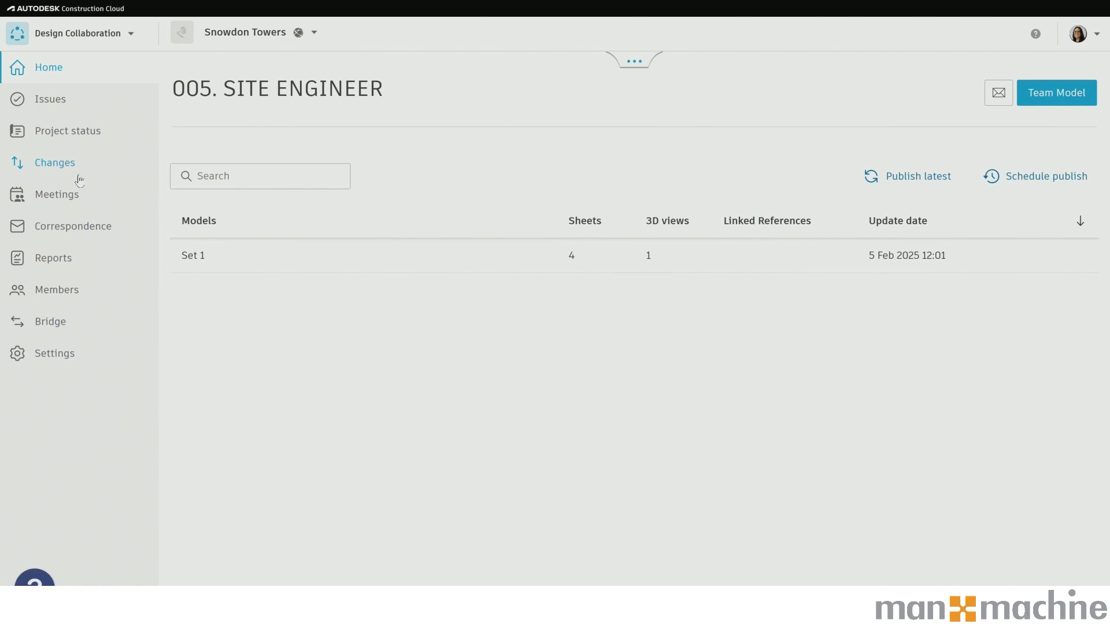
# Expand the timeline, split Shared into per-discipline rows, and zoom to 05/02/2025 packages.
pyautogui.click(635, 63)
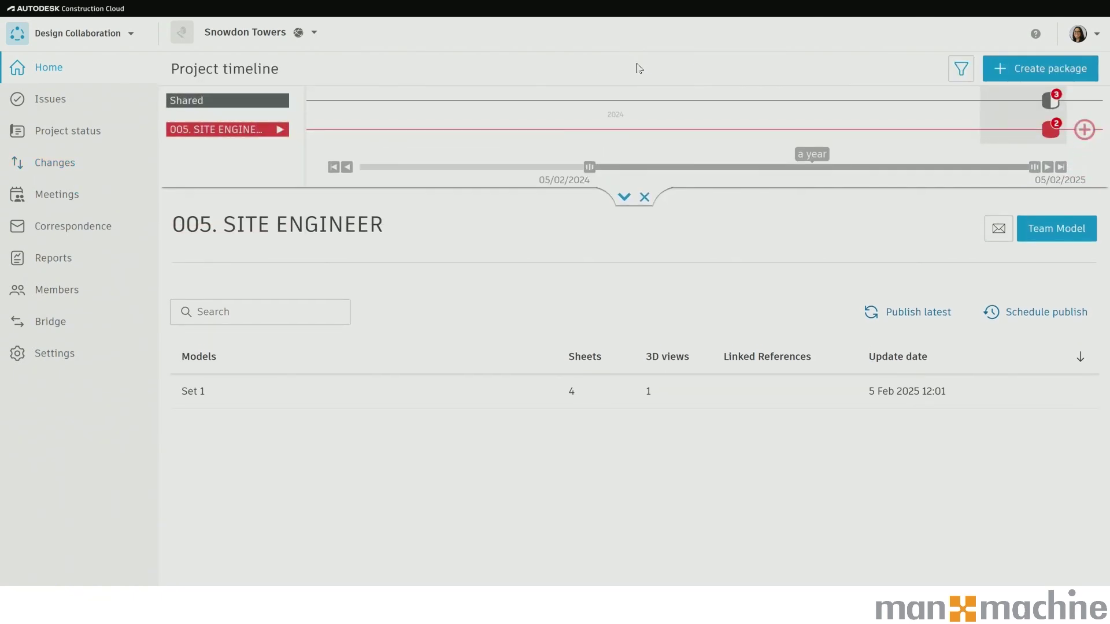
pyautogui.click(238, 103)
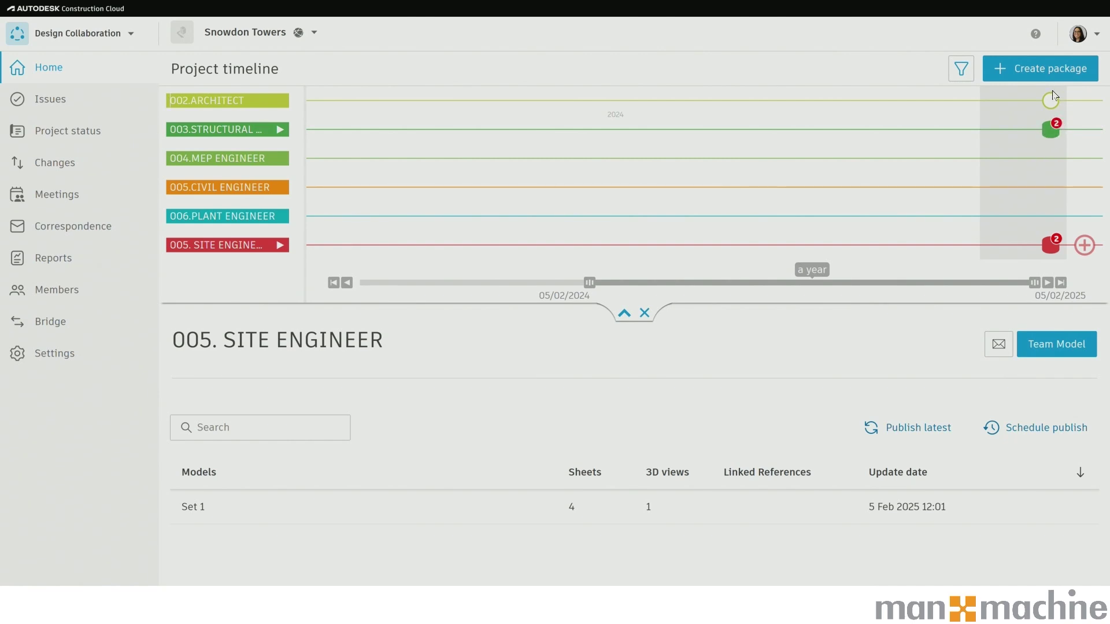
pyautogui.click(1056, 240)
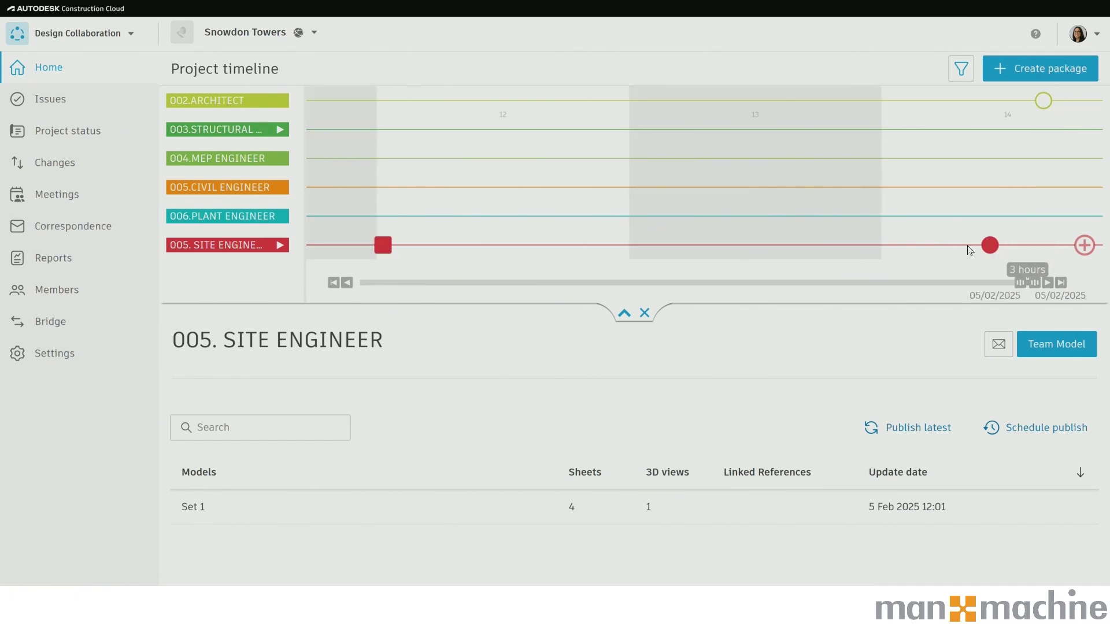
# Select the 002.ARCHITECT timeline marker to load the External Views 3d package details.
pyautogui.moveTo(987, 249)
pyautogui.moveTo(1047, 110)
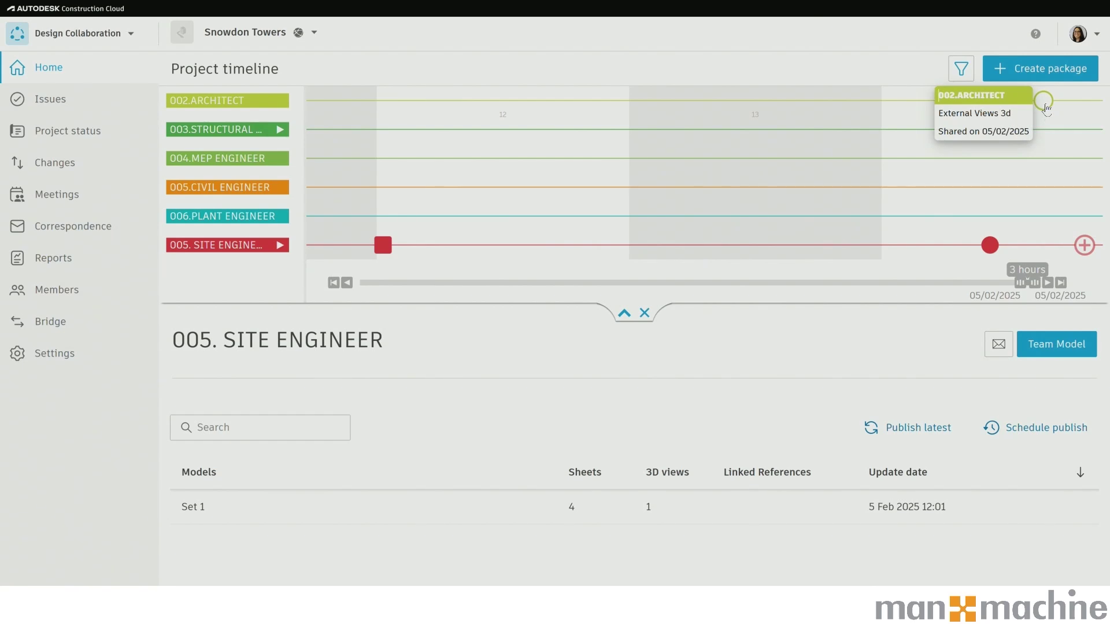
pyautogui.click(1043, 102)
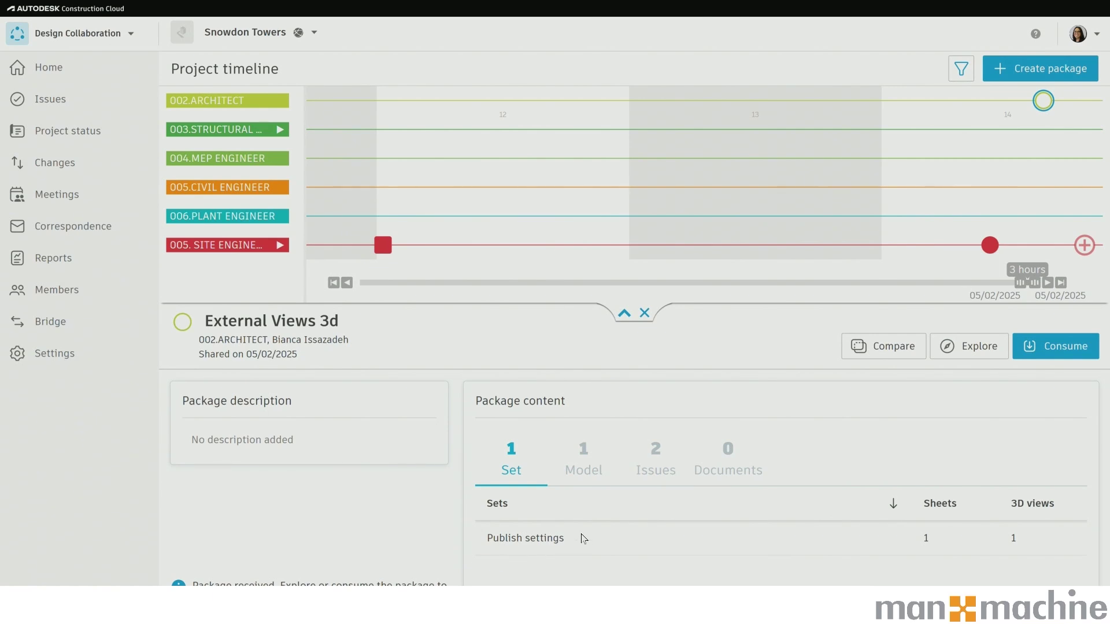
# Open the External Views 3d package in the viewer and orbit the {3D} model.
pyautogui.click(521, 539)
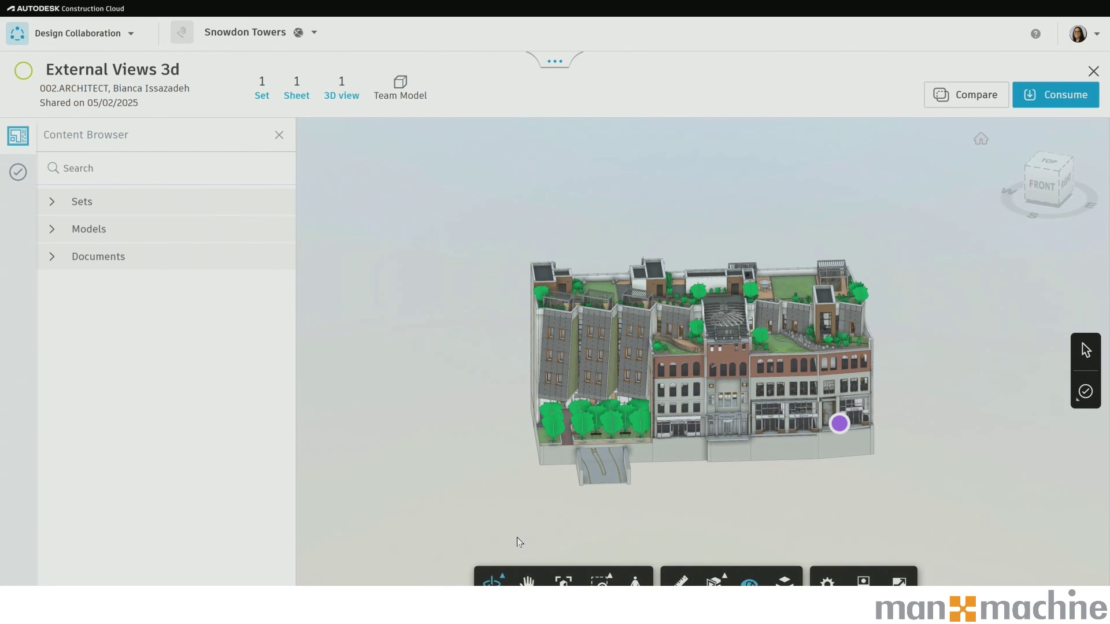
pyautogui.click(1065, 190)
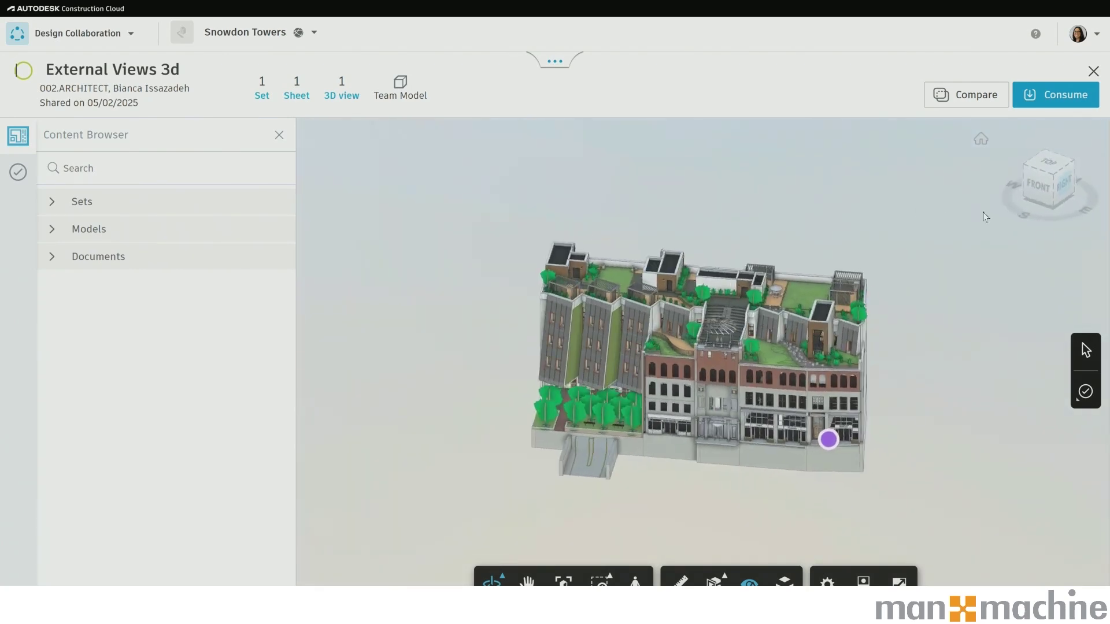
pyautogui.moveTo(601, 210); pyautogui.dragTo(981, 233)
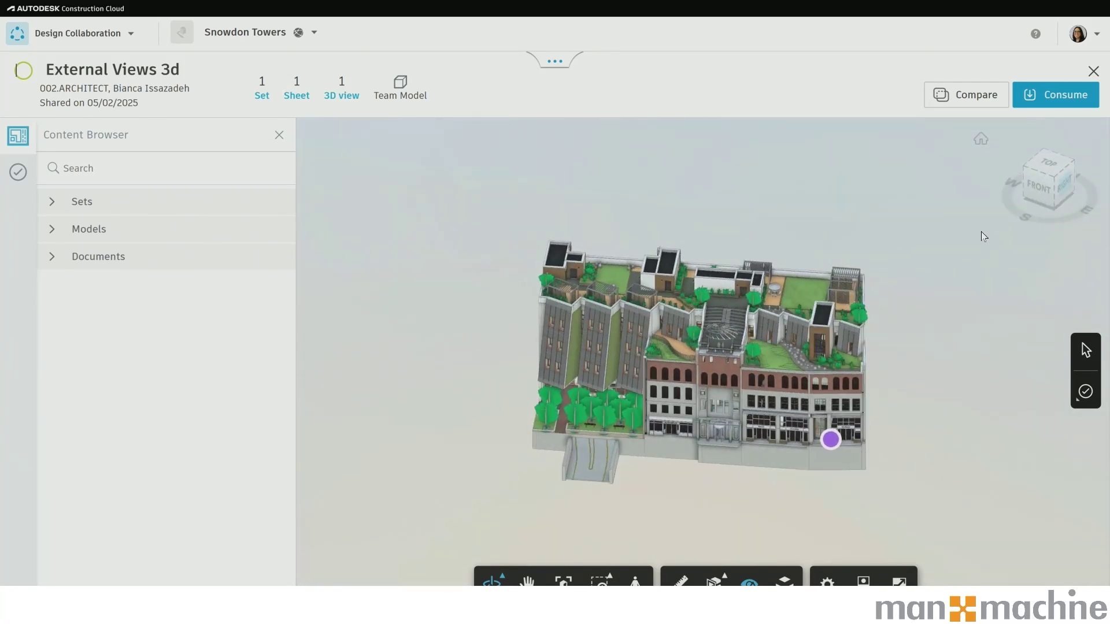
# Check the package's Sets, Models and Documents, then re-expand Publish settings and choose L1.
pyautogui.click(52, 201)
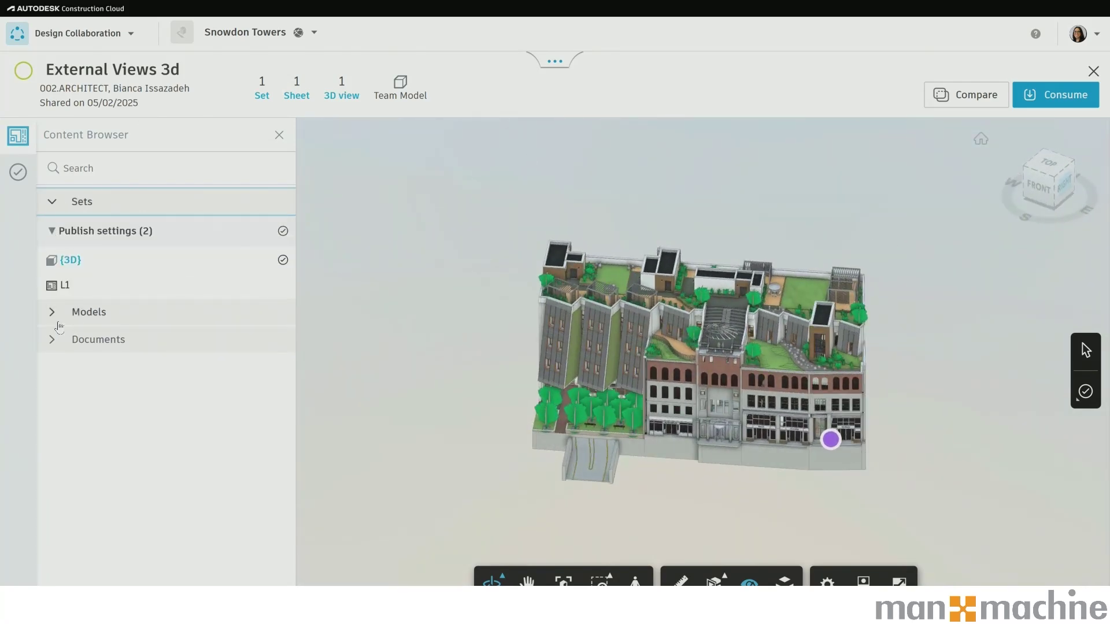
pyautogui.click(52, 312)
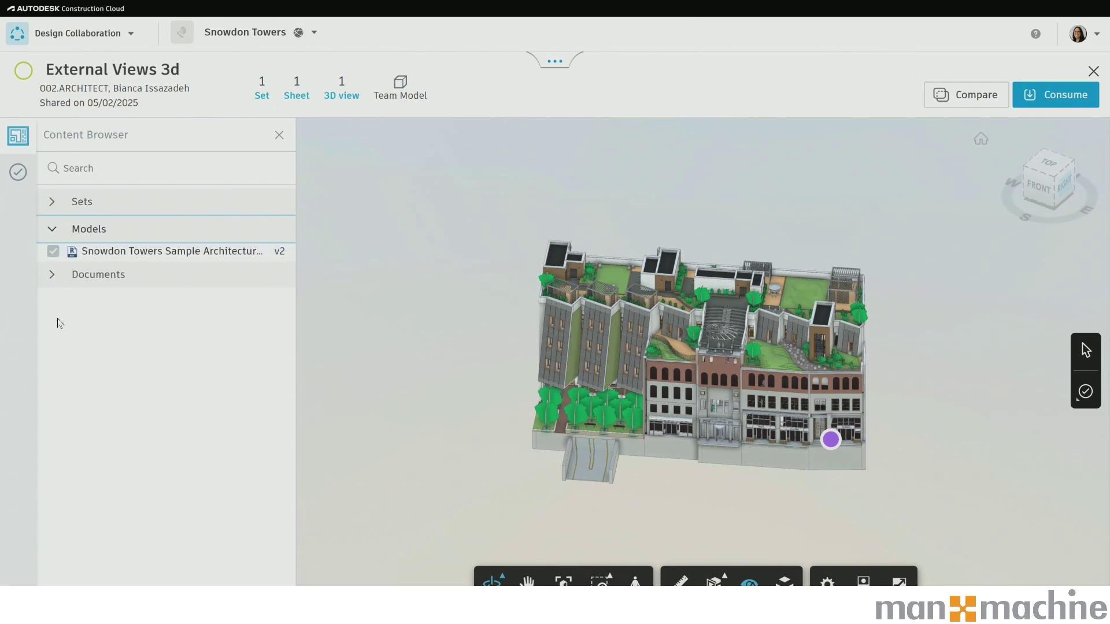
pyautogui.click(53, 282)
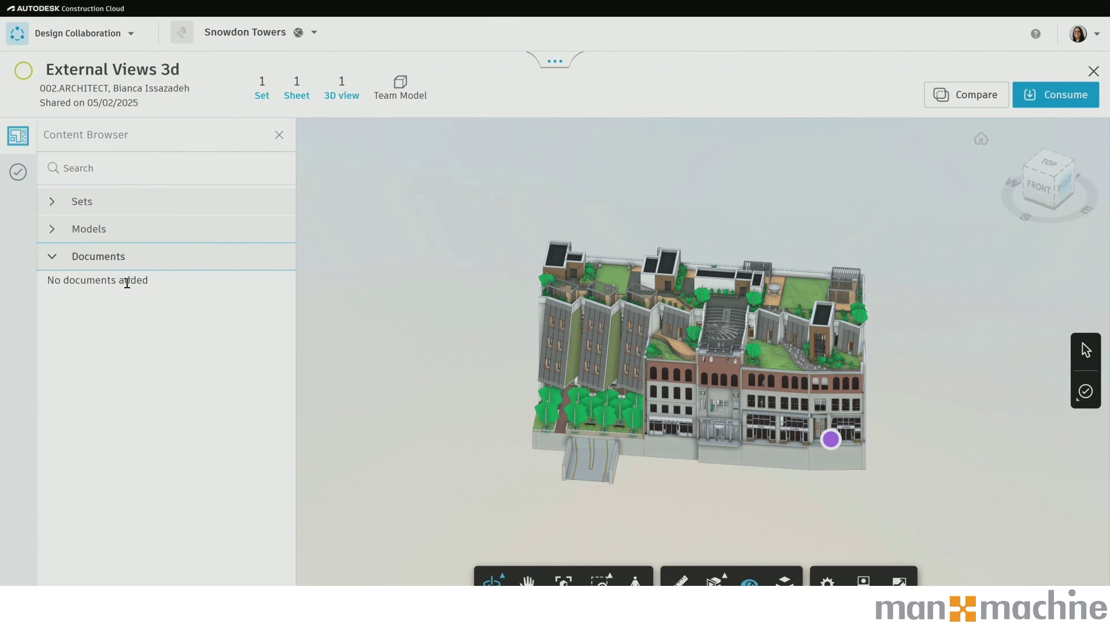
pyautogui.click(261, 96)
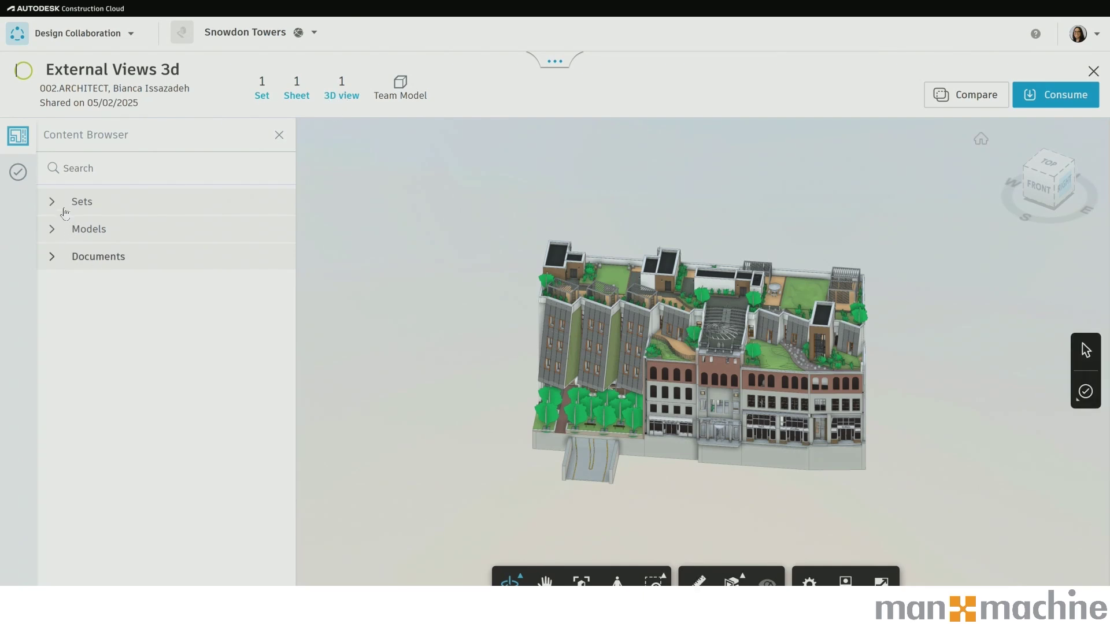
pyautogui.click(56, 207)
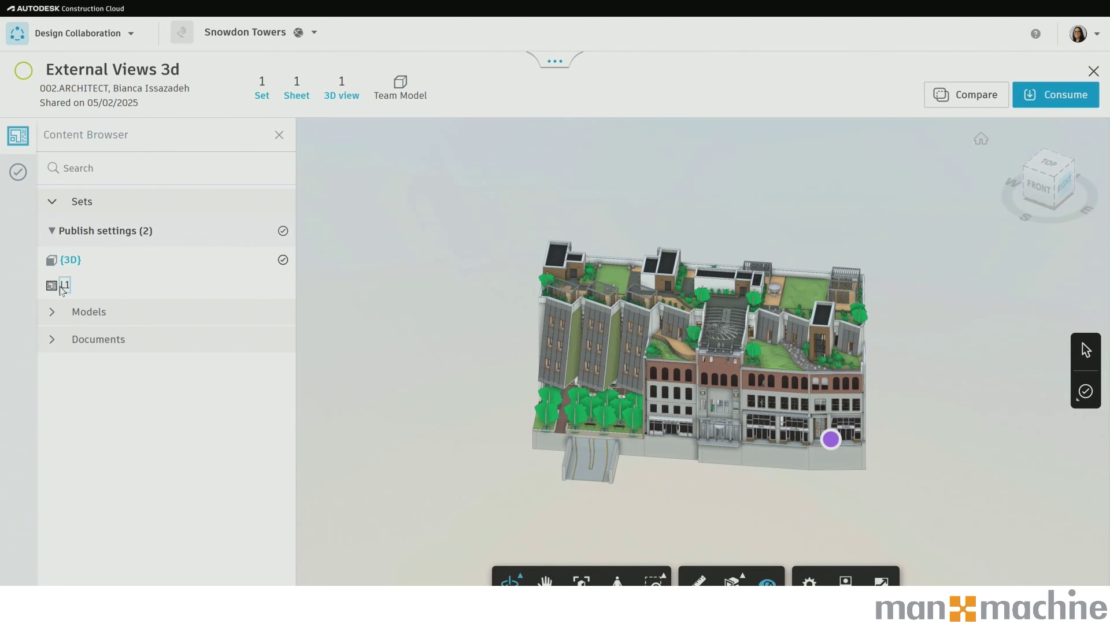
pyautogui.click(60, 288)
# Open the L1 floor plan and draw a revision cloud spanning gridlines B.1 to E.
pyautogui.click(65, 286)
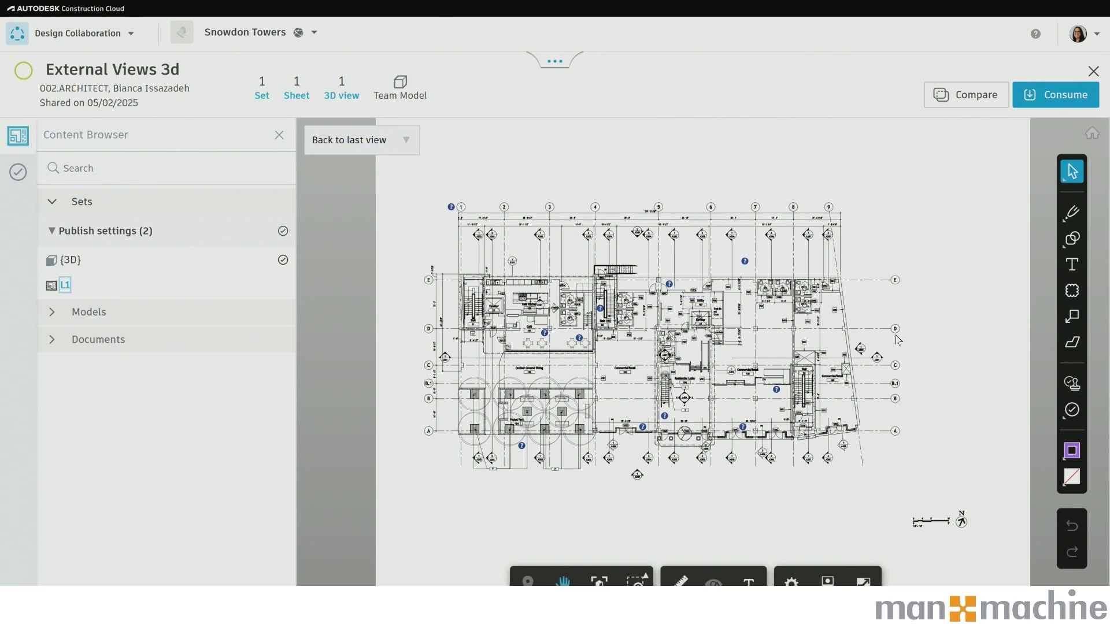
pyautogui.click(1072, 290)
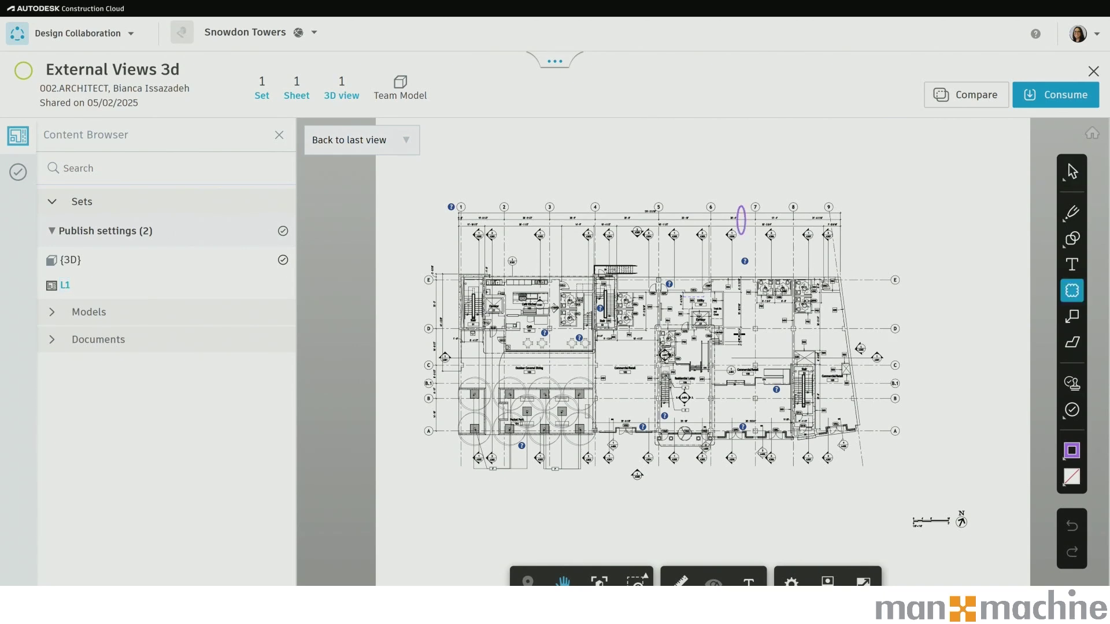
pyautogui.moveTo(744, 206); pyautogui.dragTo(965, 394)
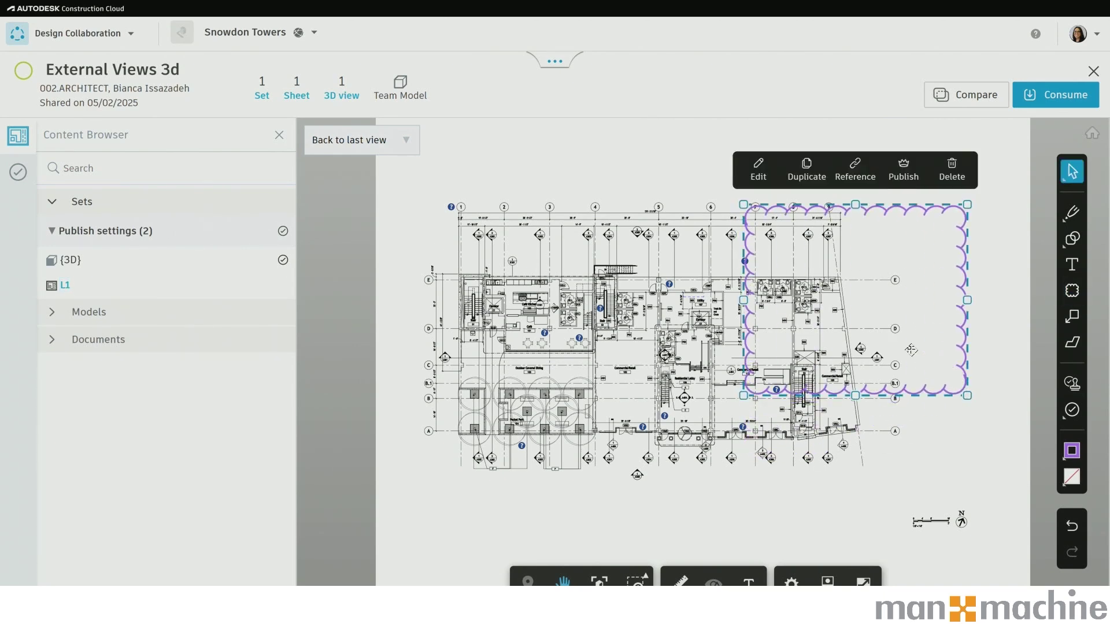
pyautogui.scroll(5, 890, 349)
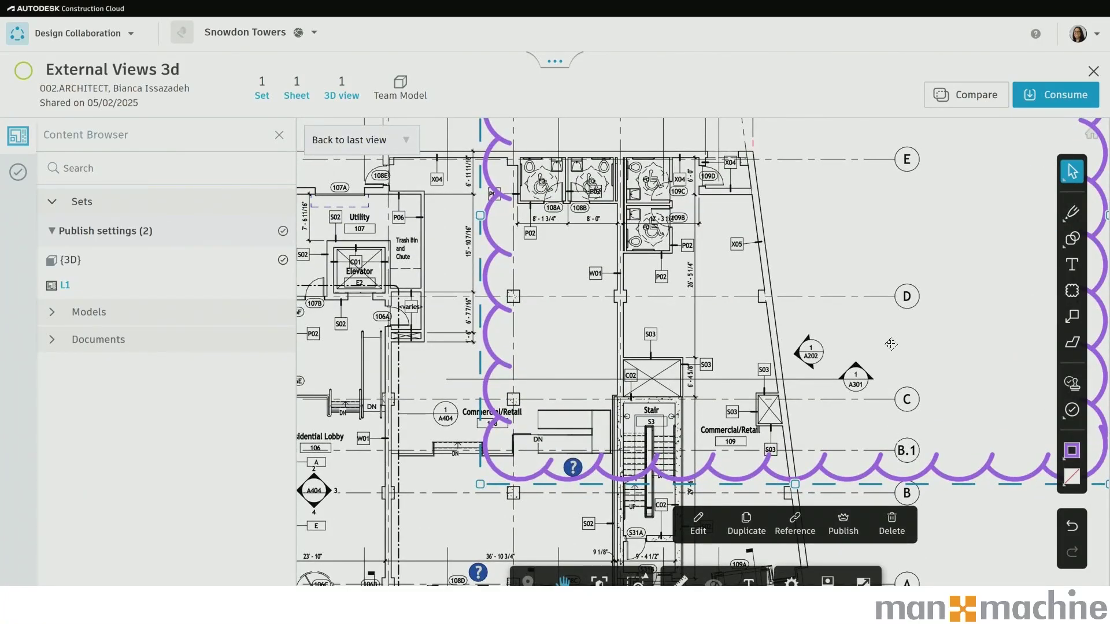
# Place an 'Add text' callout near the L1 residential lobby and publish it.
pyautogui.scroll(-3, 868, 345)
pyautogui.click(1071, 316)
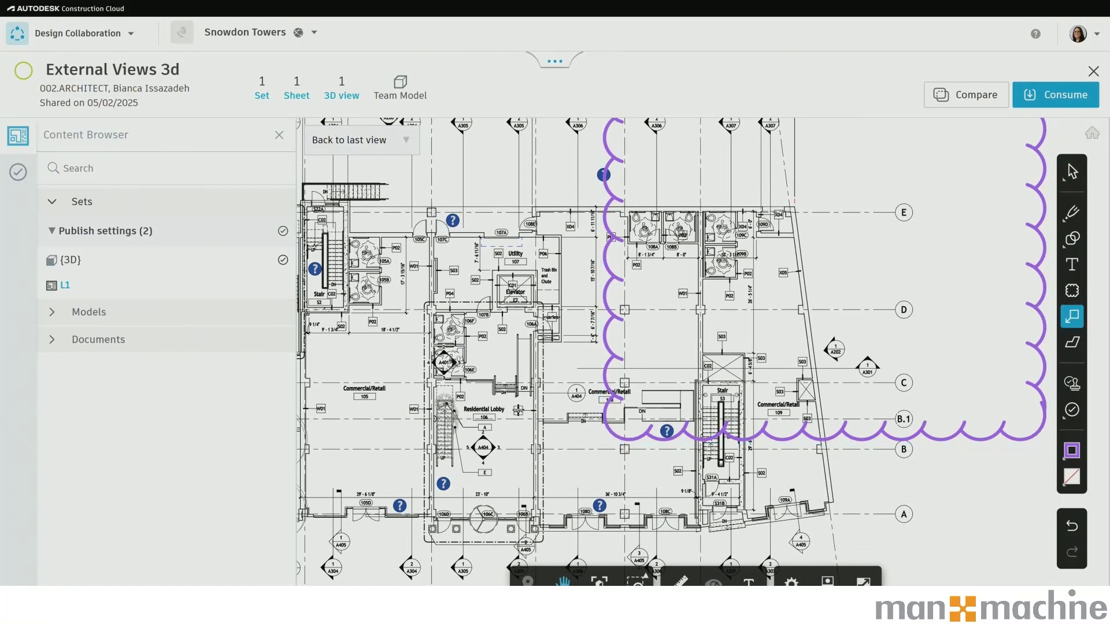
pyautogui.click(518, 410)
pyautogui.click(389, 453)
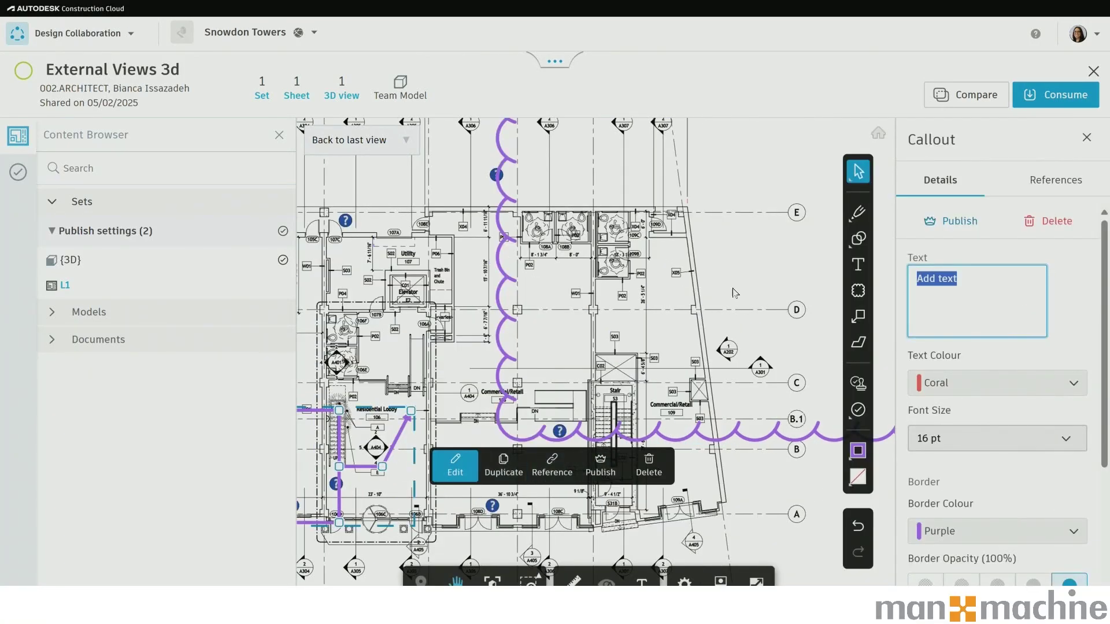
pyautogui.scroll(-2, 733, 295)
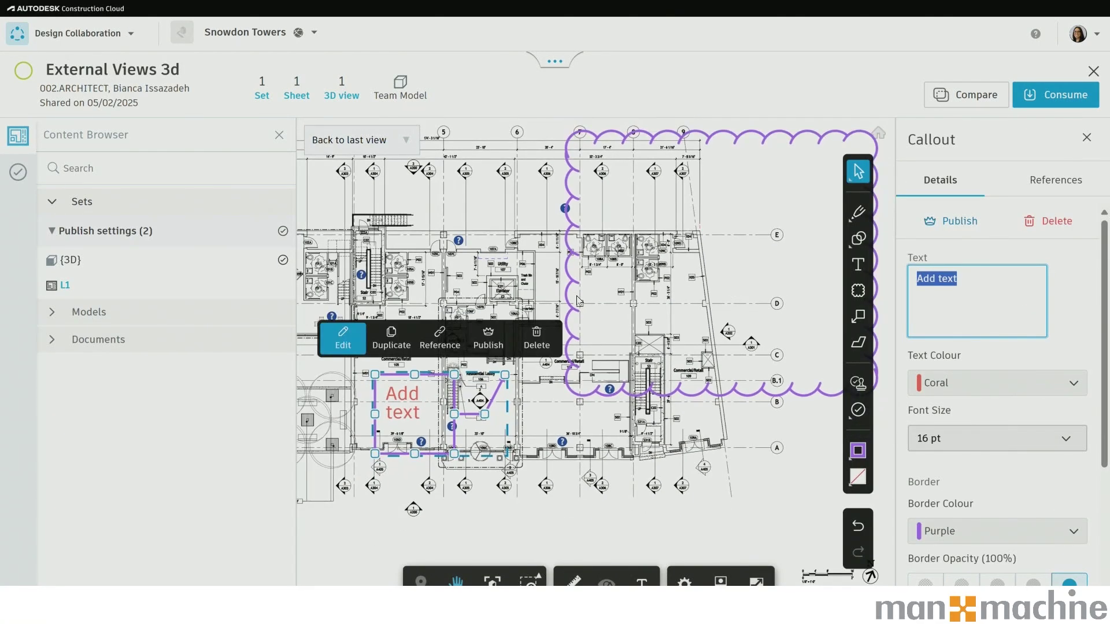
pyautogui.click(488, 340)
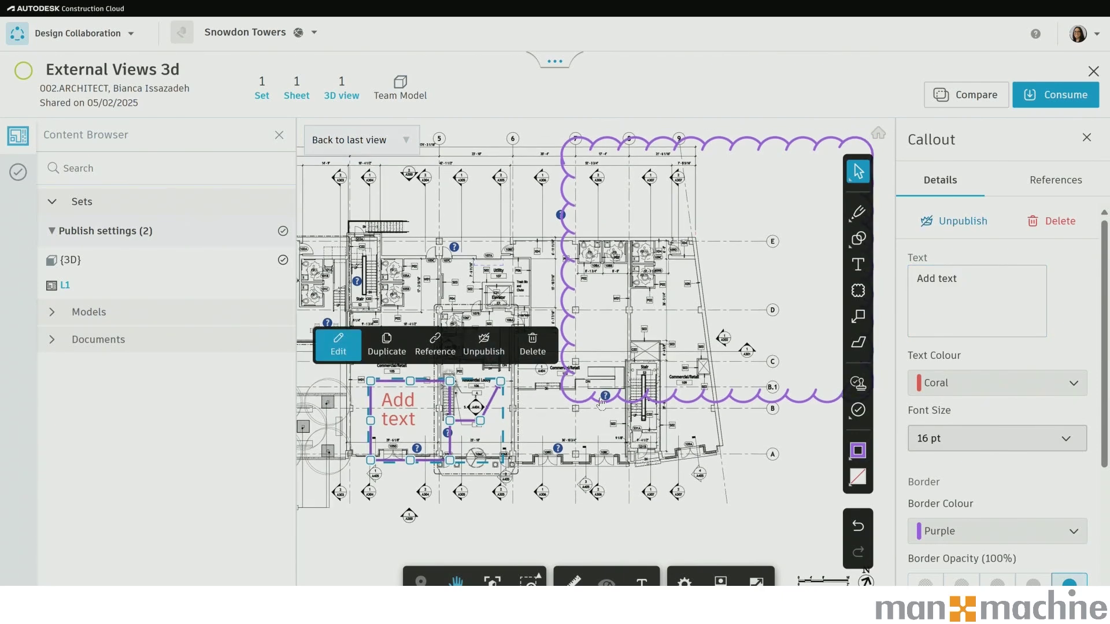
# Publish the revision cloud markup and deselect it.
pyautogui.click(600, 400)
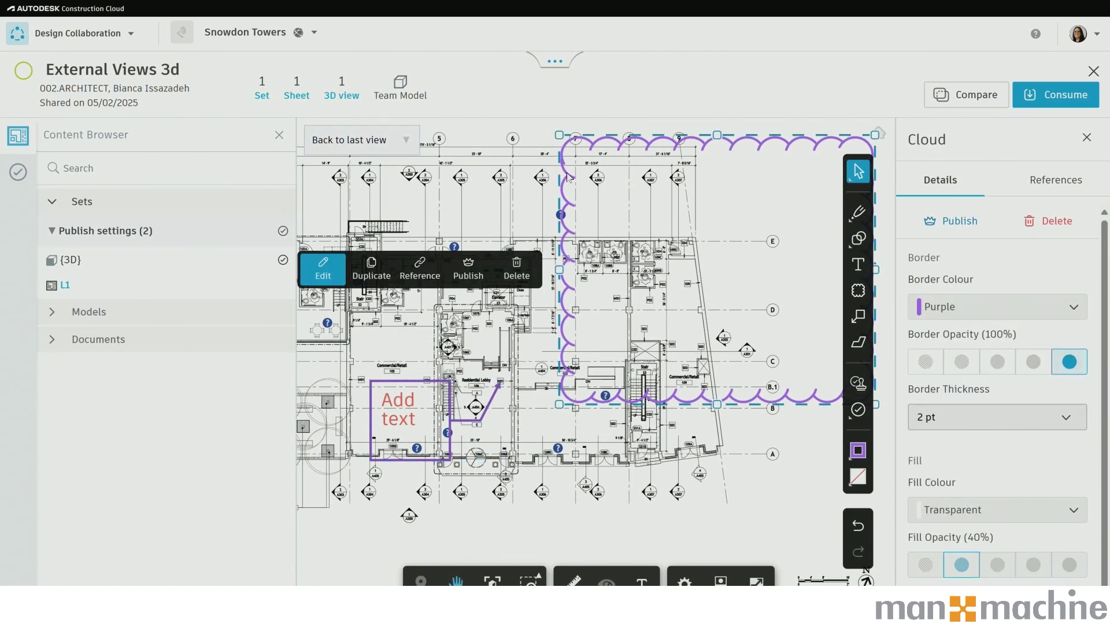
pyautogui.click(469, 272)
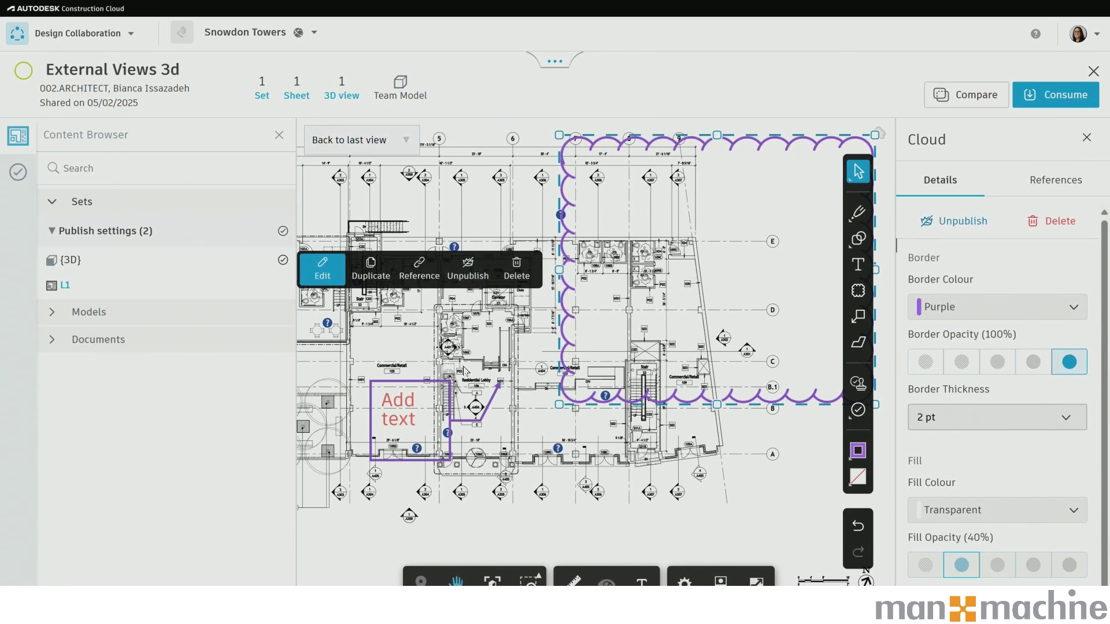
pyautogui.click(798, 504)
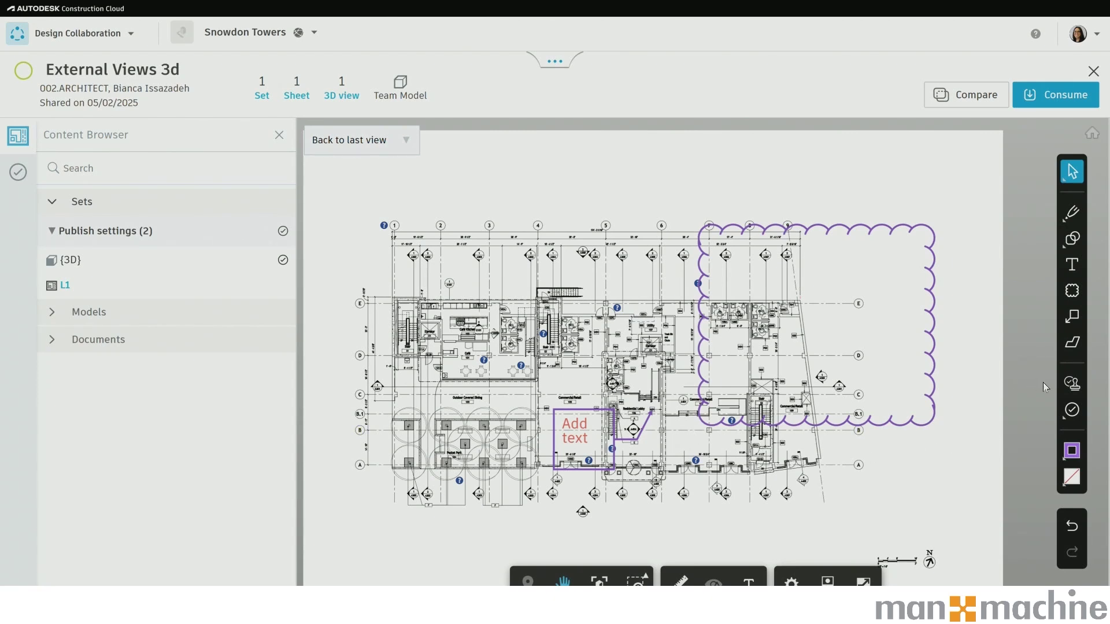
# Create a Clash issue pinned beside the stair on the L1 plan, and review the Issue #5 details.
pyautogui.click(1072, 412)
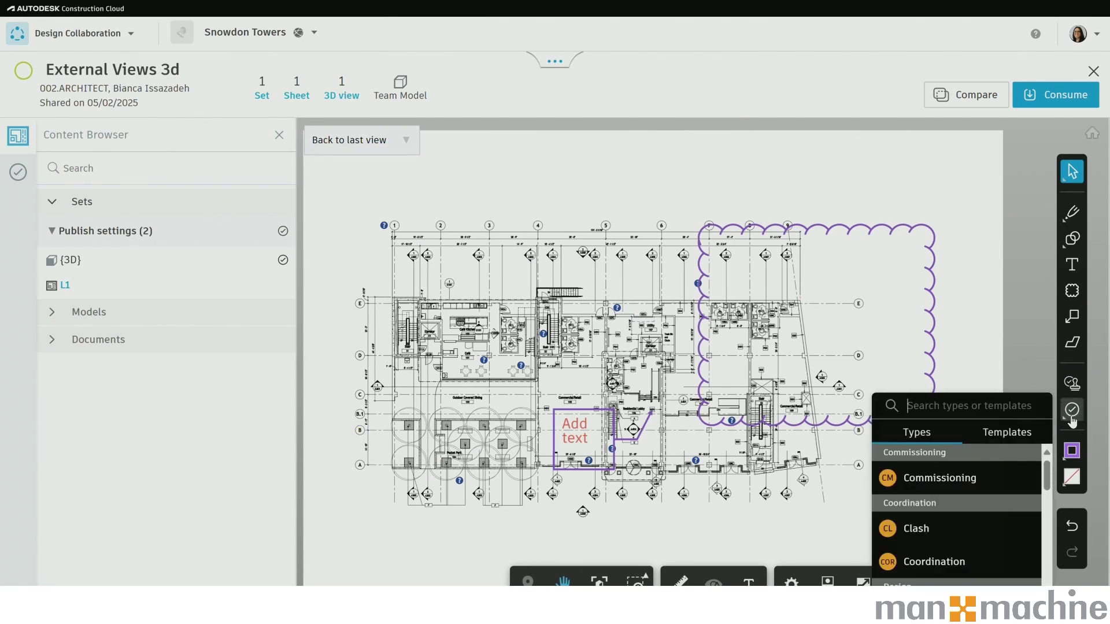
pyautogui.click(942, 548)
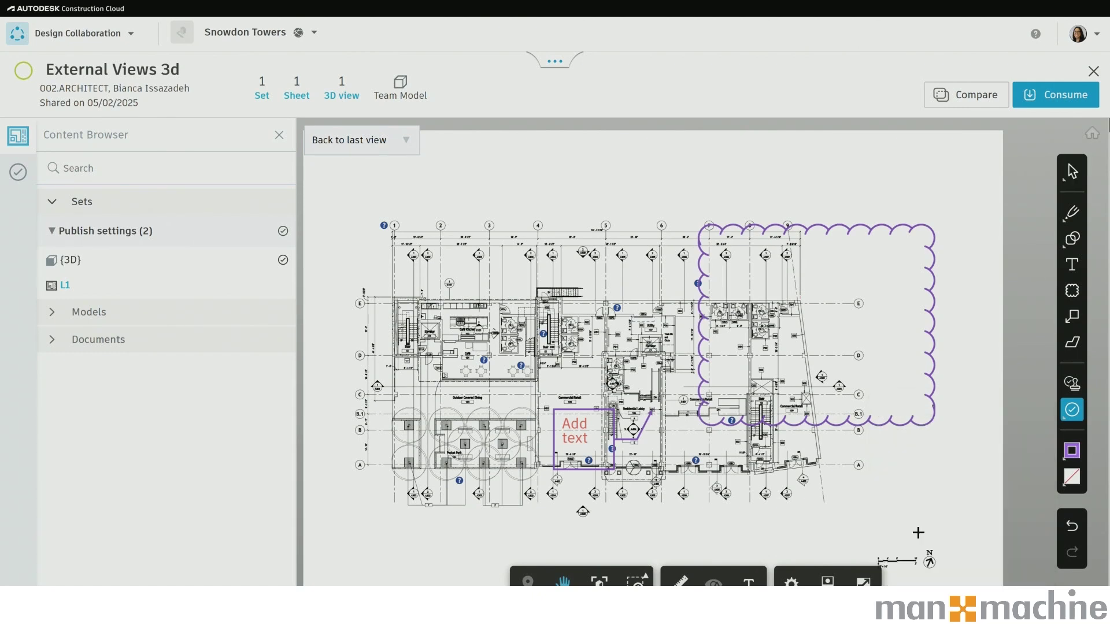
pyautogui.scroll(3, 784, 457)
pyautogui.scroll(2, 786, 456)
pyautogui.click(786, 456)
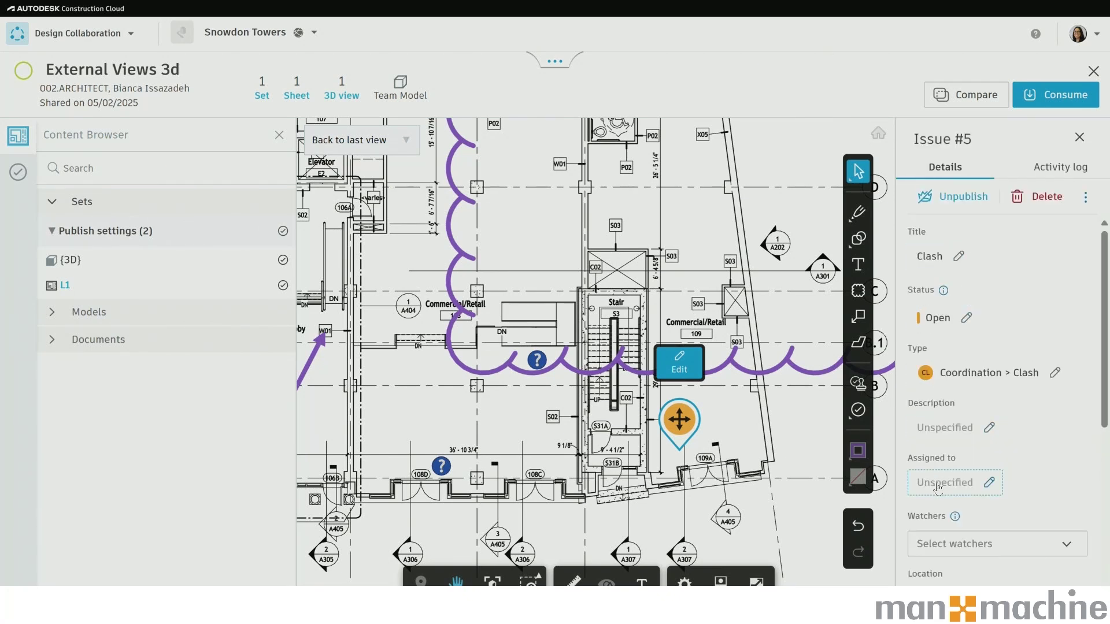
pyautogui.scroll(-6, 958, 471)
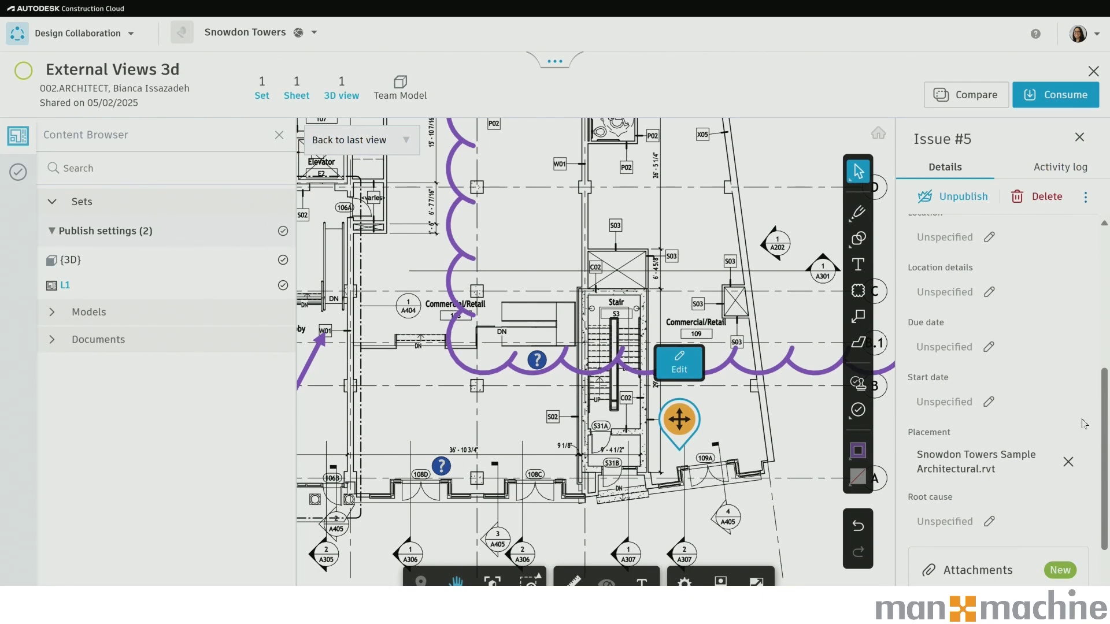
pyautogui.scroll(-3, 685, 284)
pyautogui.scroll(-2, 664, 256)
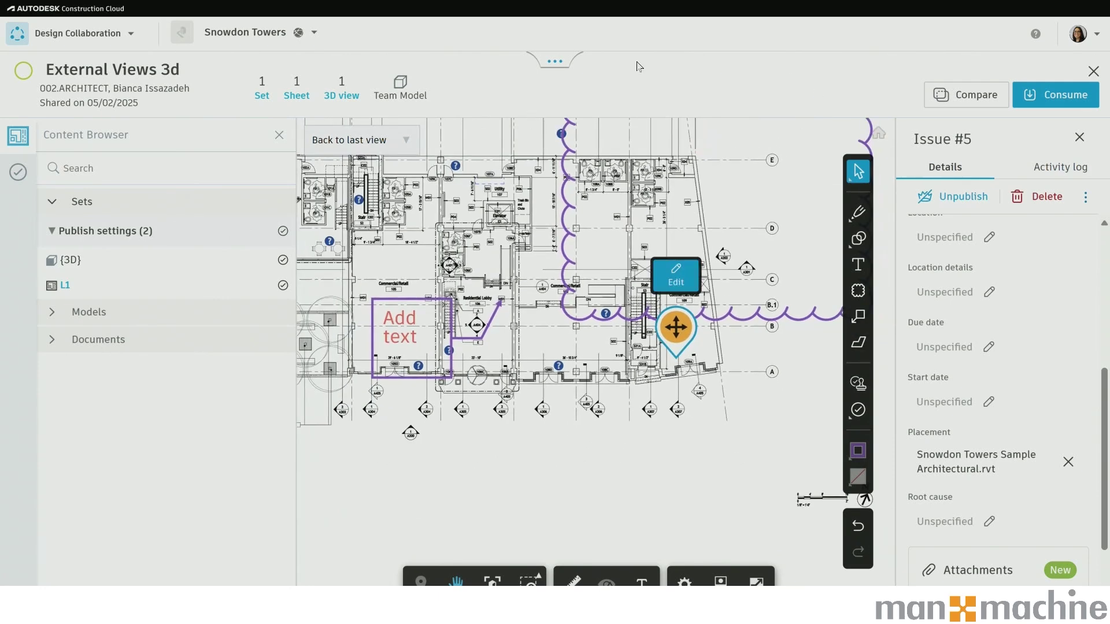
# Consume the External Views 3d package into the team space, then switch to Docs.
pyautogui.click(1060, 106)
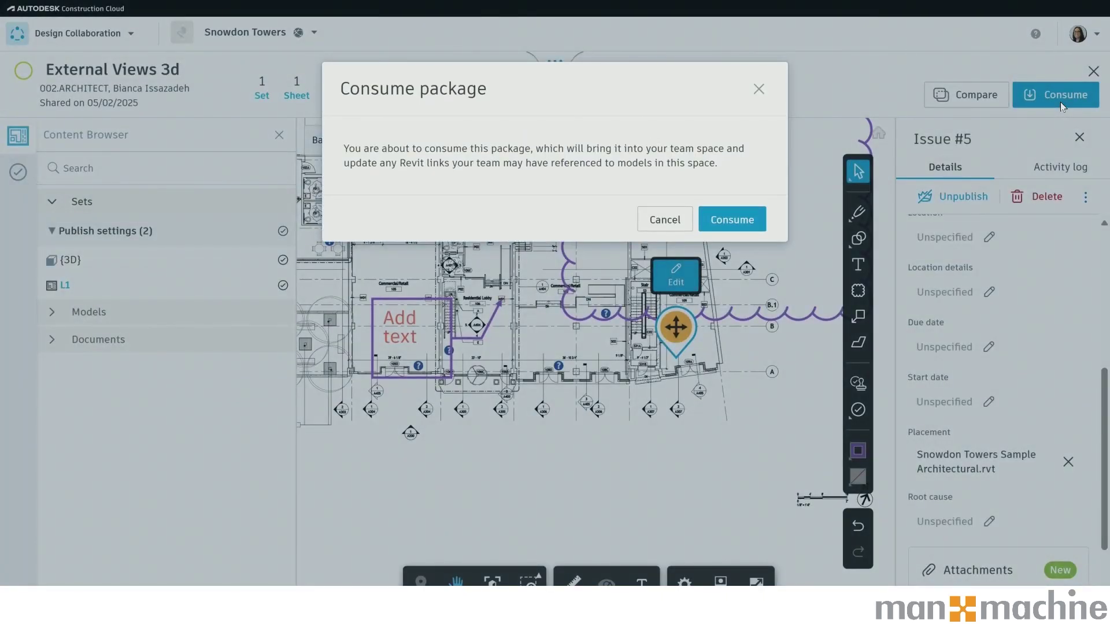
pyautogui.click(710, 223)
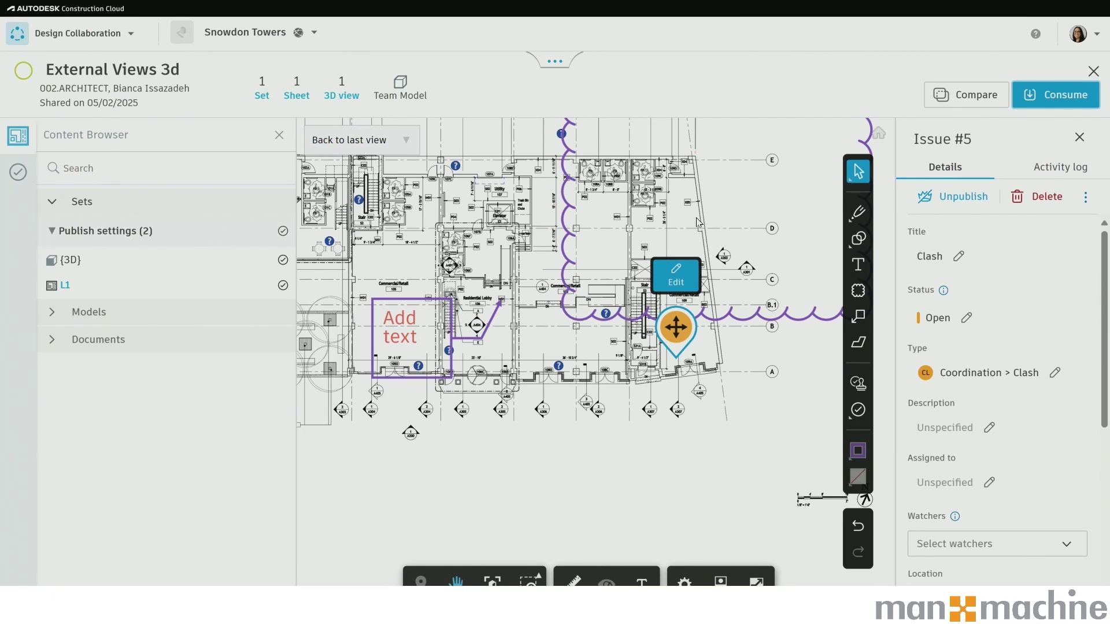
pyautogui.click(120, 35)
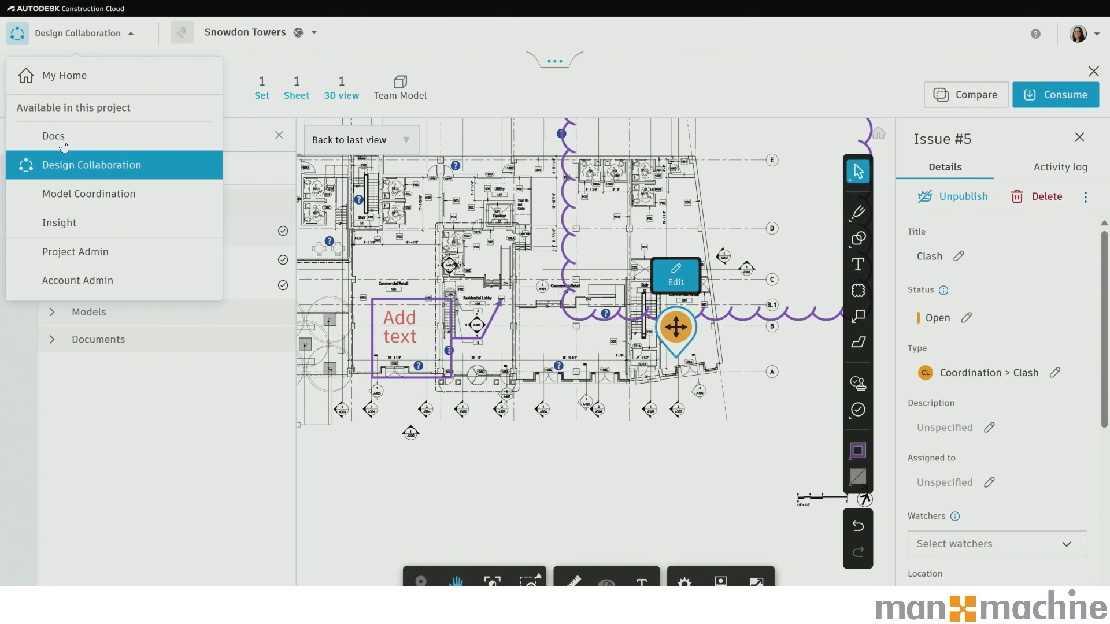
pyautogui.click(122, 115)
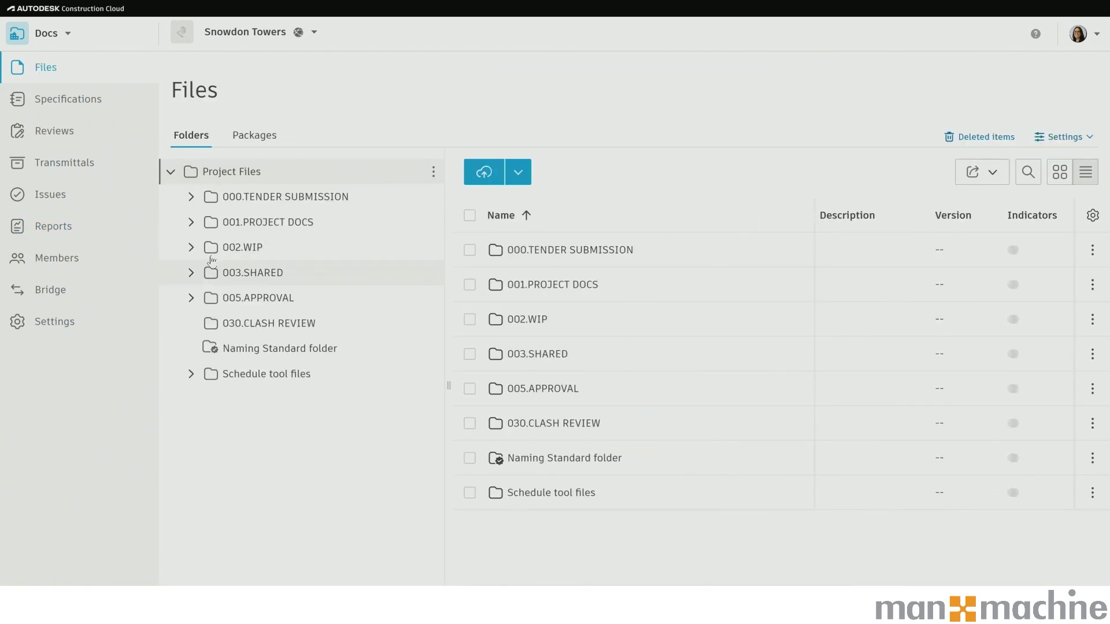
# Expand 002.WIP, 005. SITE ENGINEER and Consumed, then open the 002.ARCHITECT folder.
pyautogui.click(192, 248)
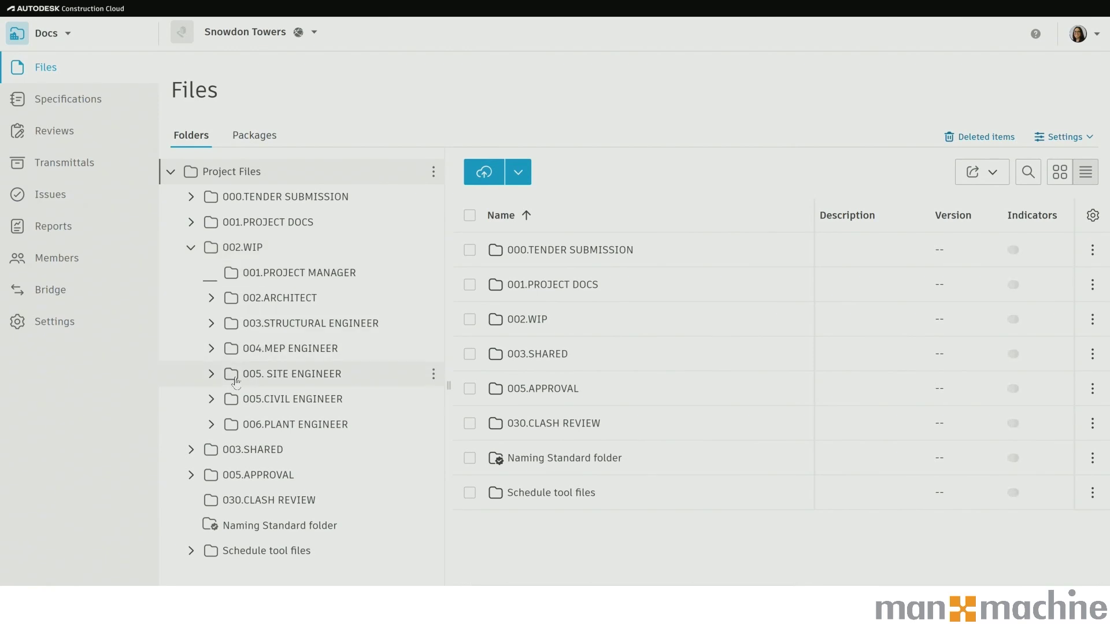
pyautogui.click(211, 374)
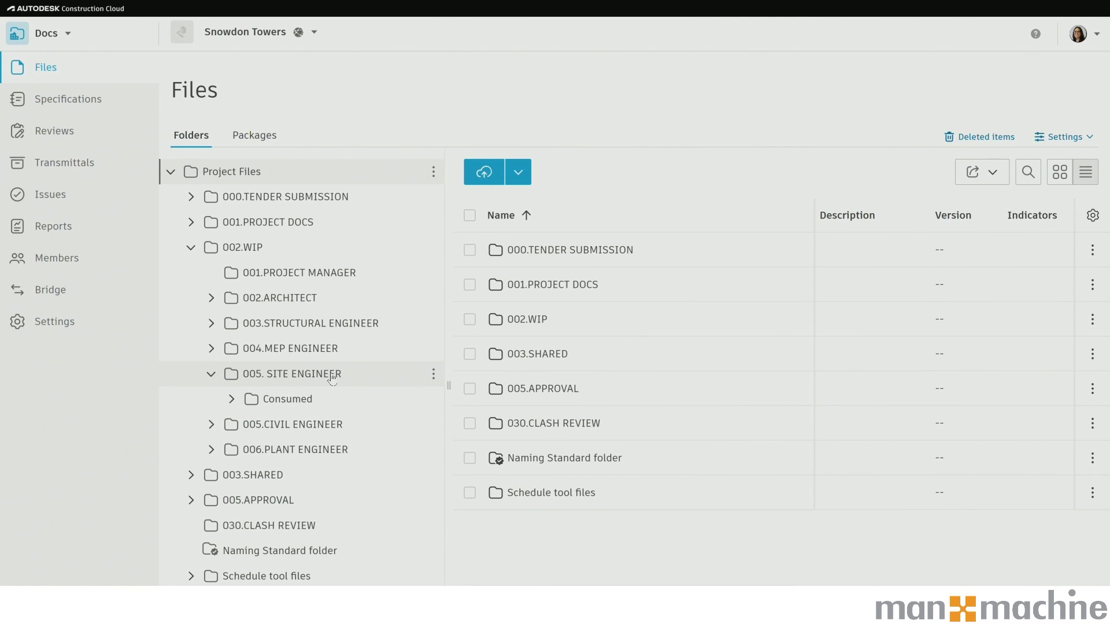
pyautogui.click(231, 400)
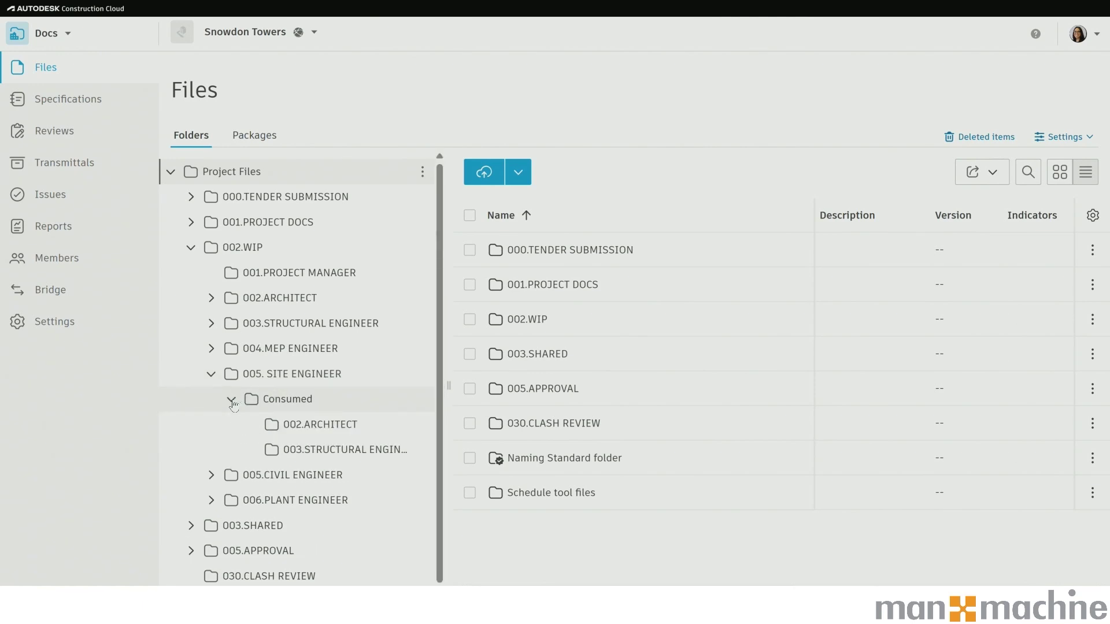
pyautogui.click(326, 427)
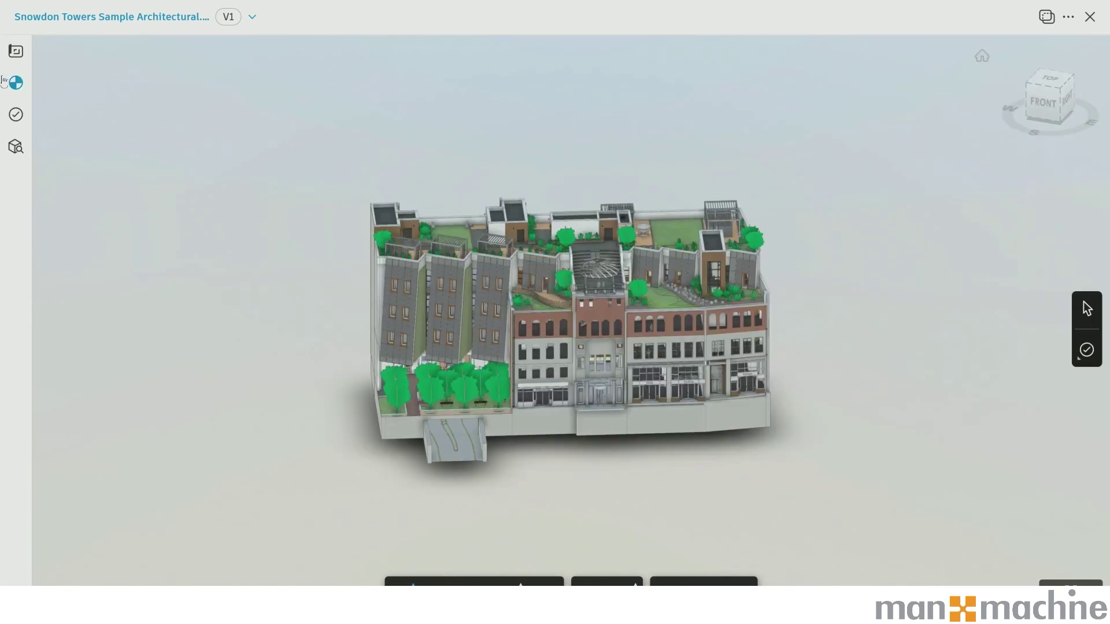
# Open sheet L1 from the model's 2D sheets list.
pyautogui.click(16, 51)
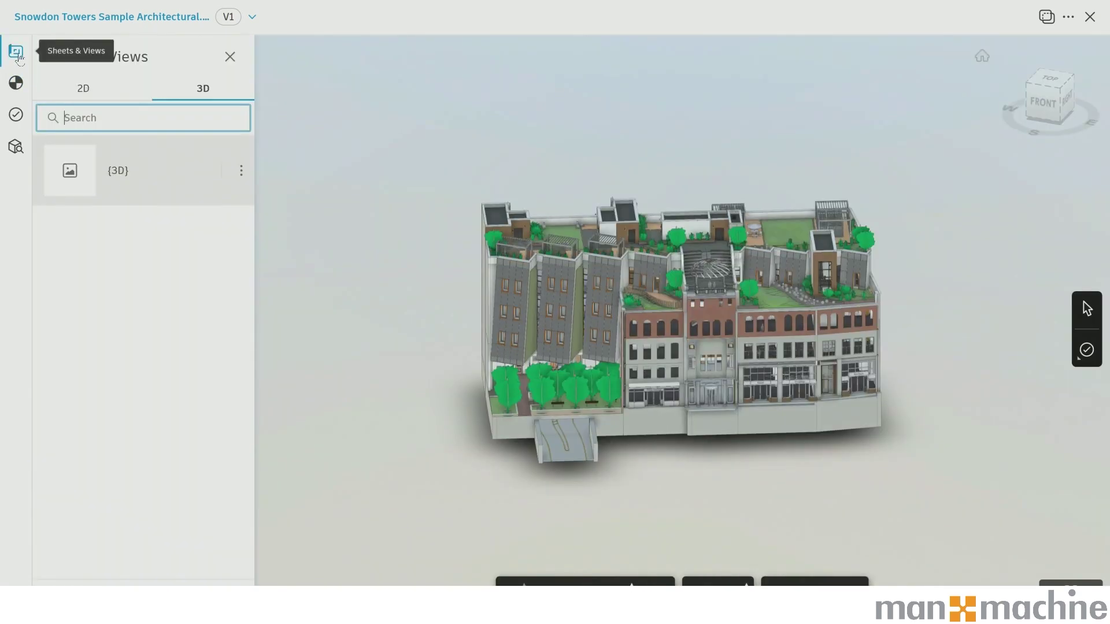
pyautogui.click(83, 90)
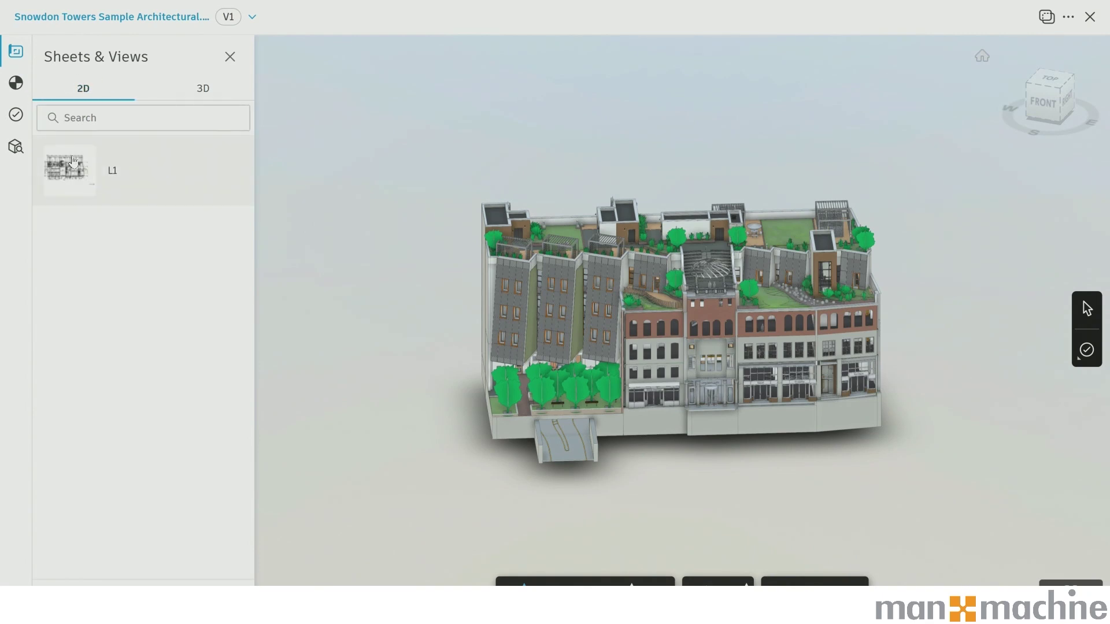
pyautogui.click(78, 167)
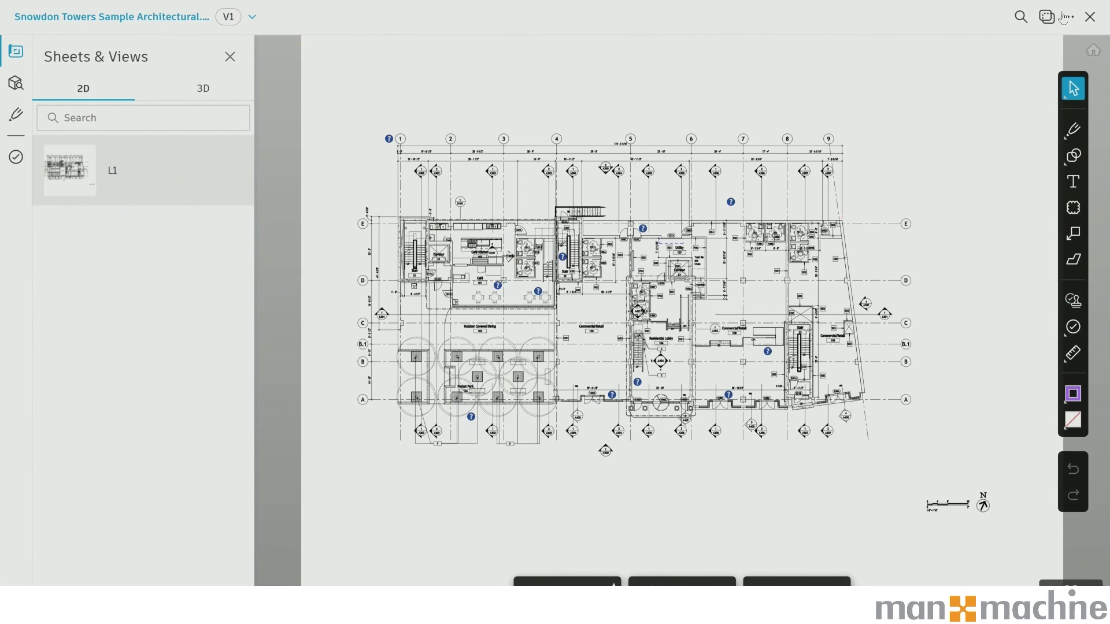
# Try Compare documents on the L1 sheet, dismiss it, and show the Model Browser categories.
pyautogui.click(1047, 17)
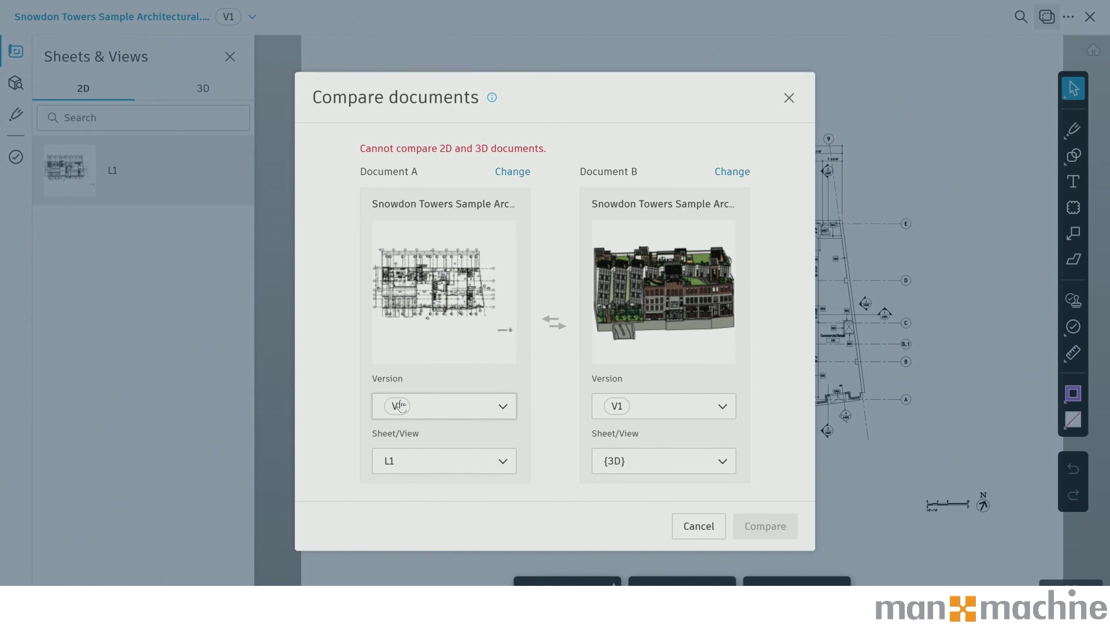
pyautogui.click(789, 99)
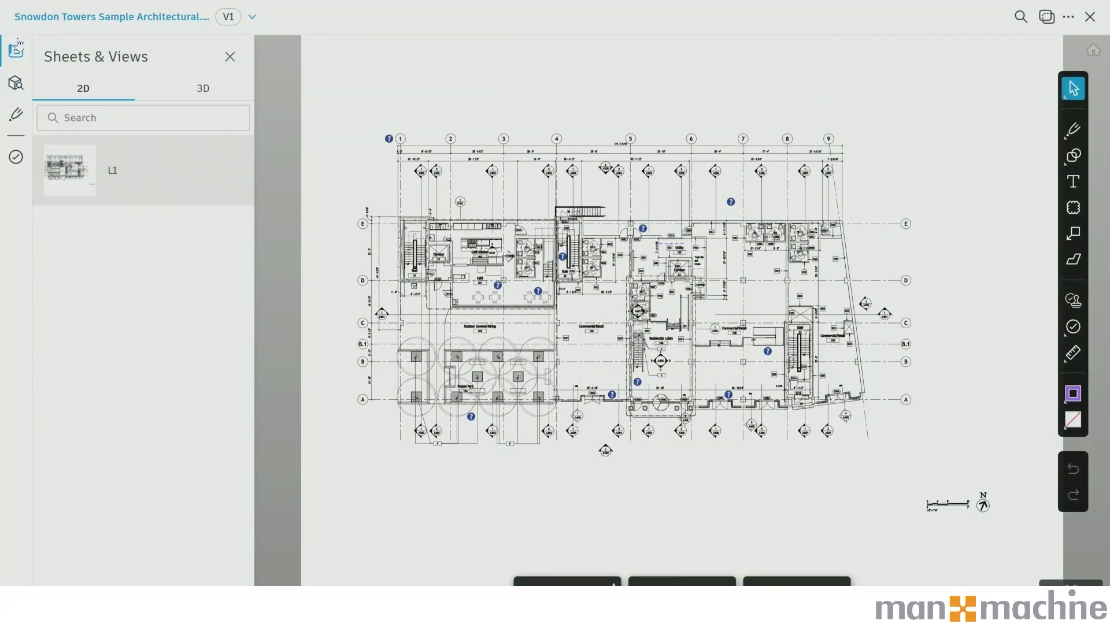
pyautogui.click(15, 83)
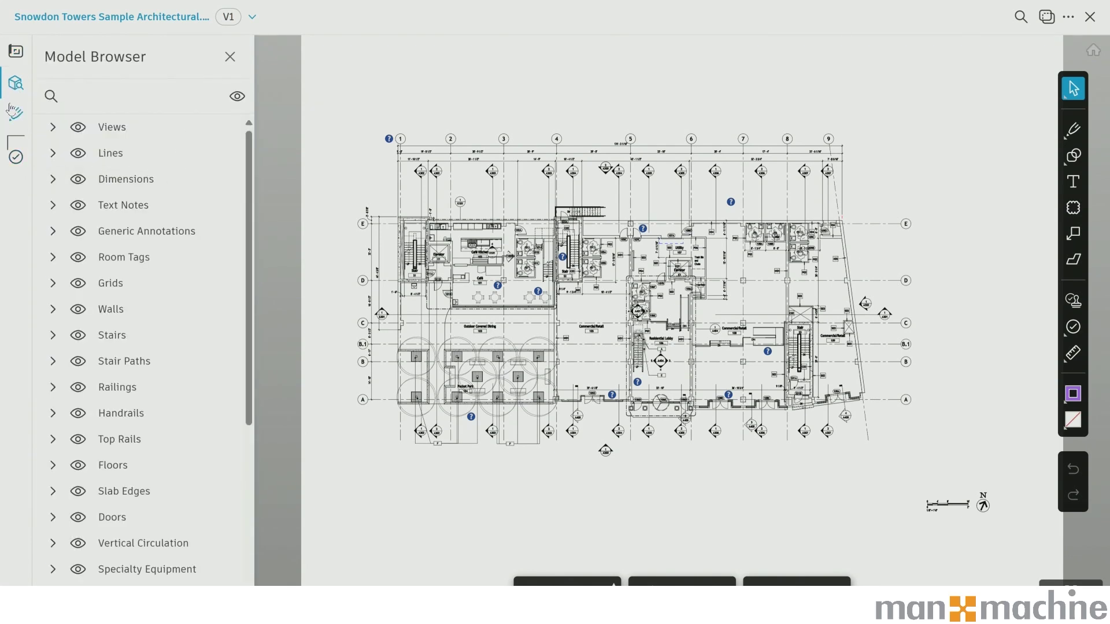
# Isolate the Views, Lines and Dimensions categories on the plan, briefly checking the 3D views list.
pyautogui.click(114, 131)
pyautogui.click(115, 156)
pyautogui.click(116, 184)
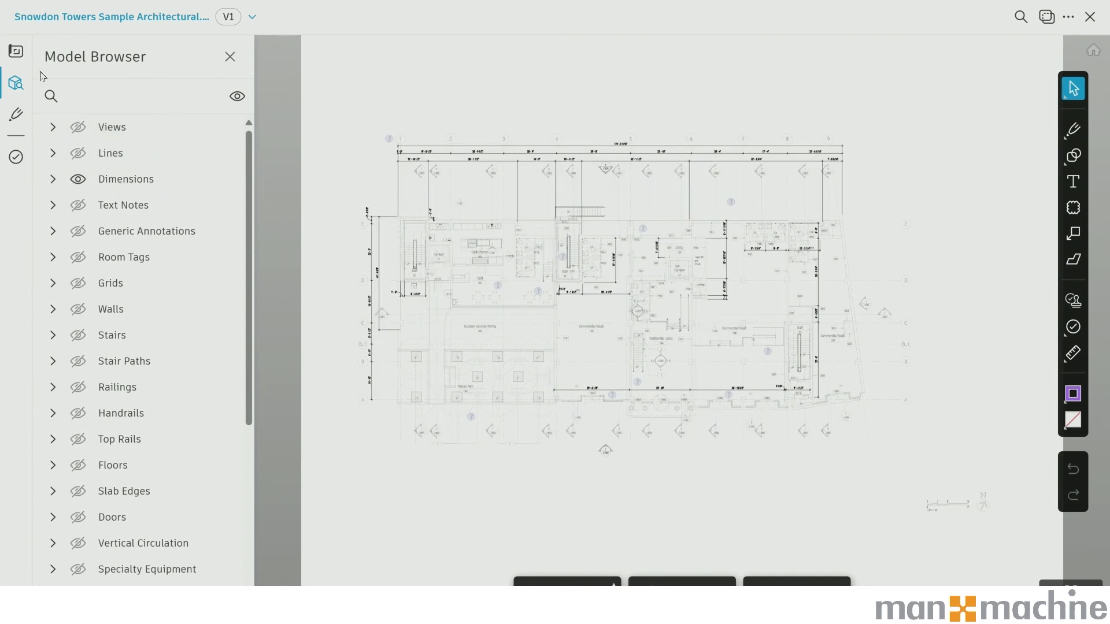
pyautogui.click(16, 52)
pyautogui.click(196, 86)
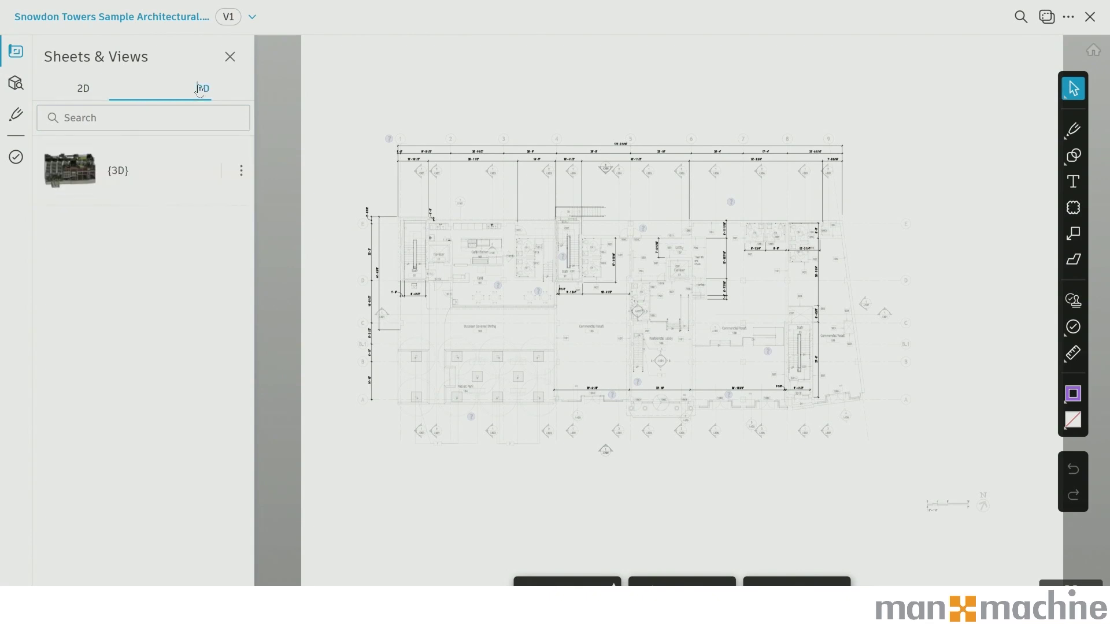
pyautogui.click(15, 85)
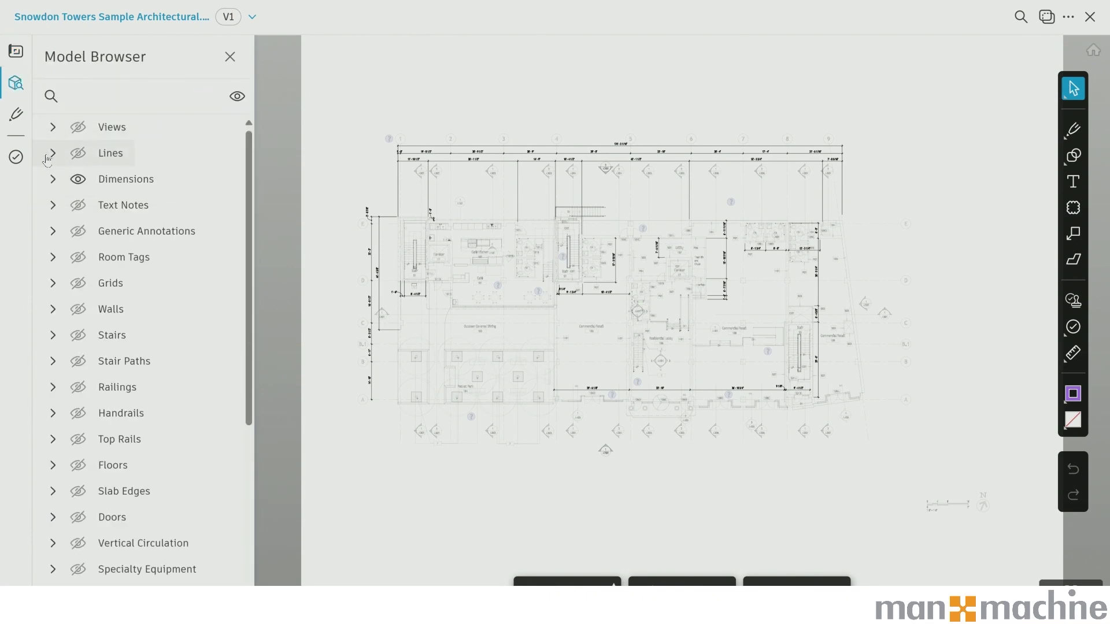
# Isolate Grids, Walls, Stairs, Stair Paths and Floors in turn, then close the viewer.
pyautogui.click(97, 283)
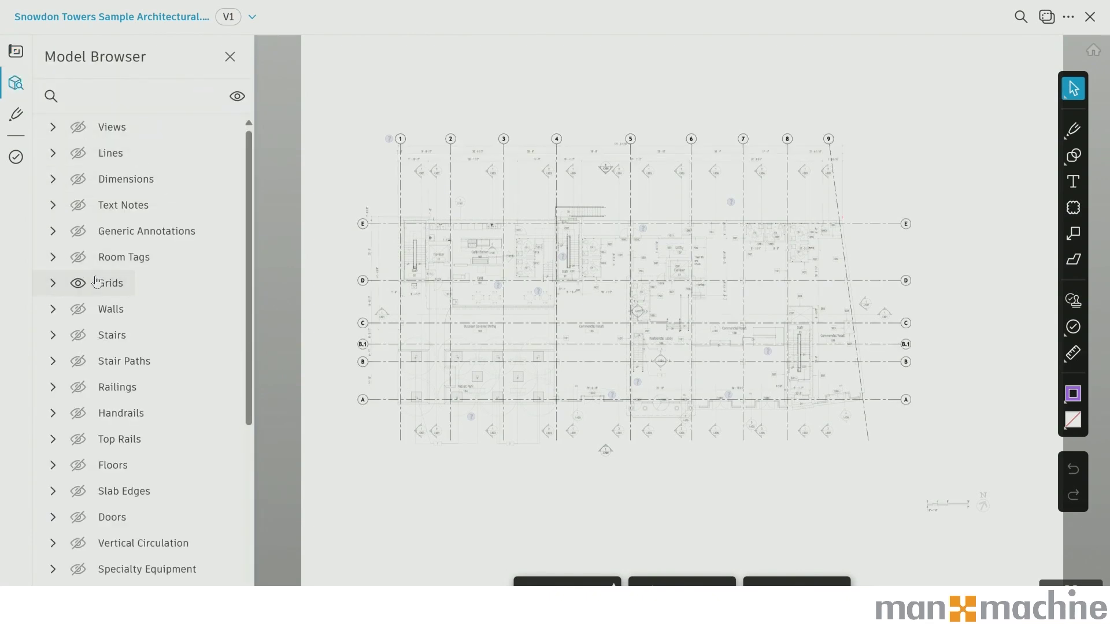
pyautogui.click(95, 310)
pyautogui.click(98, 335)
pyautogui.click(123, 364)
pyautogui.scroll(5, 602, 307)
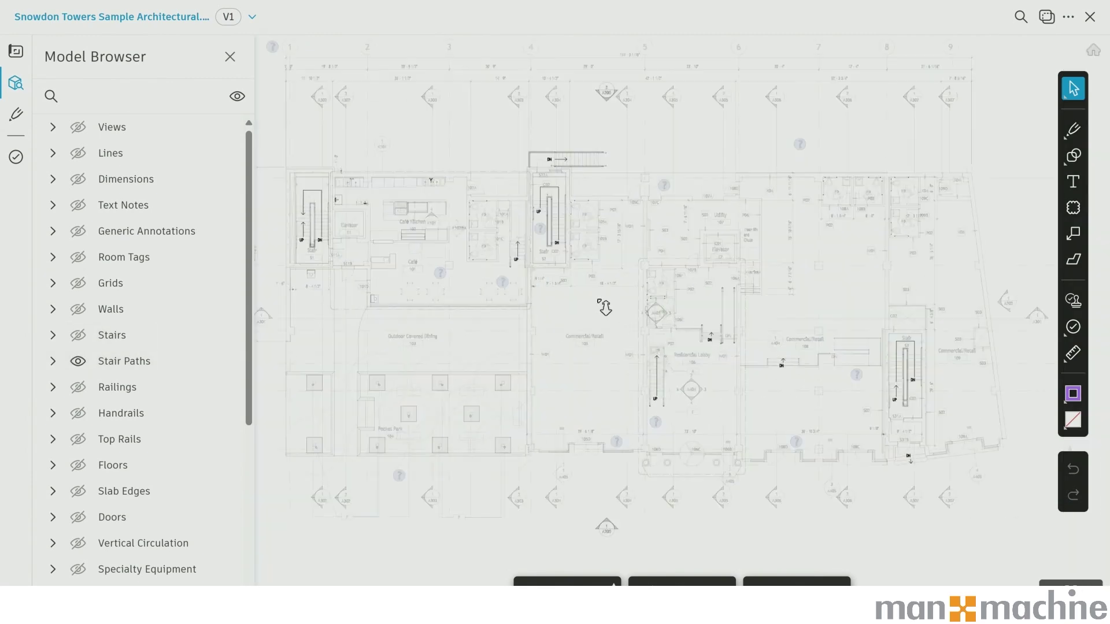
pyautogui.click(107, 464)
pyautogui.scroll(-5, 691, 501)
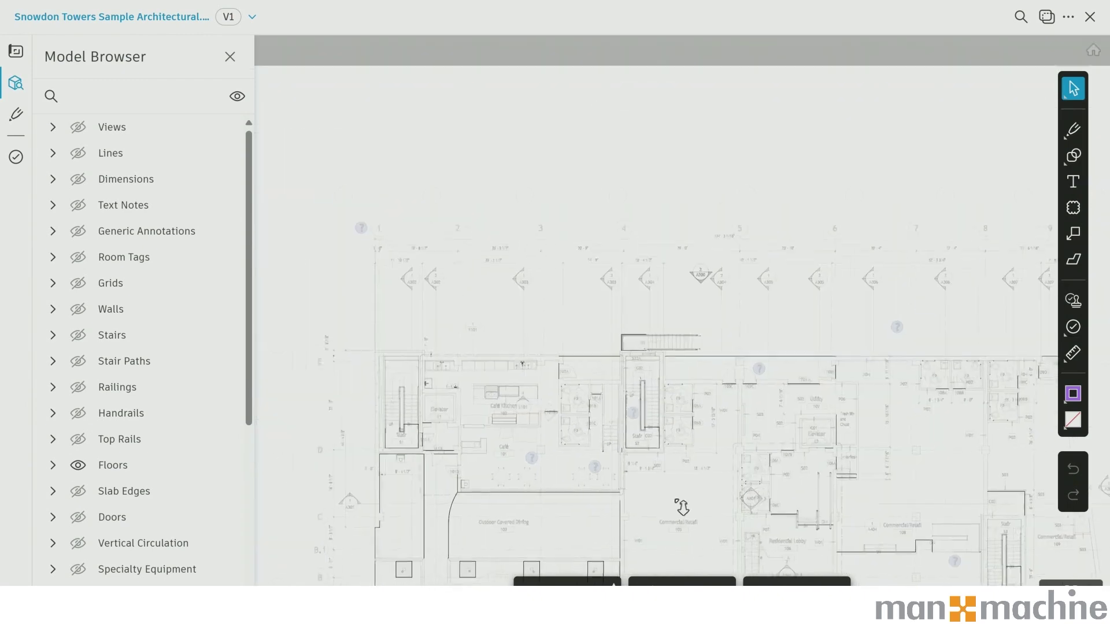
pyautogui.scroll(4, 736, 443)
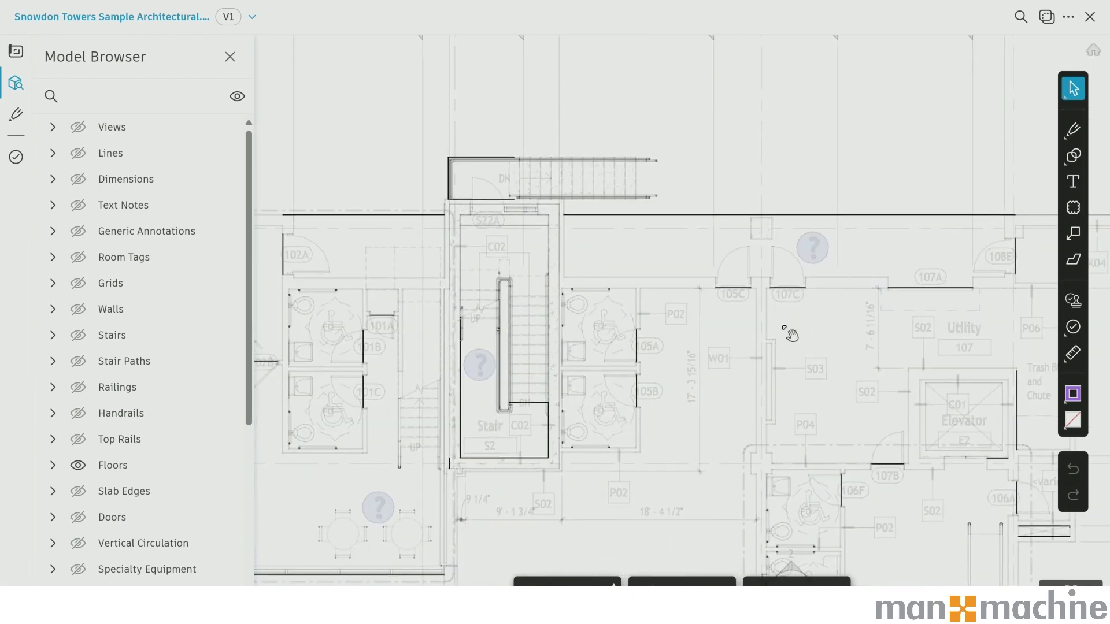
pyautogui.click(1091, 18)
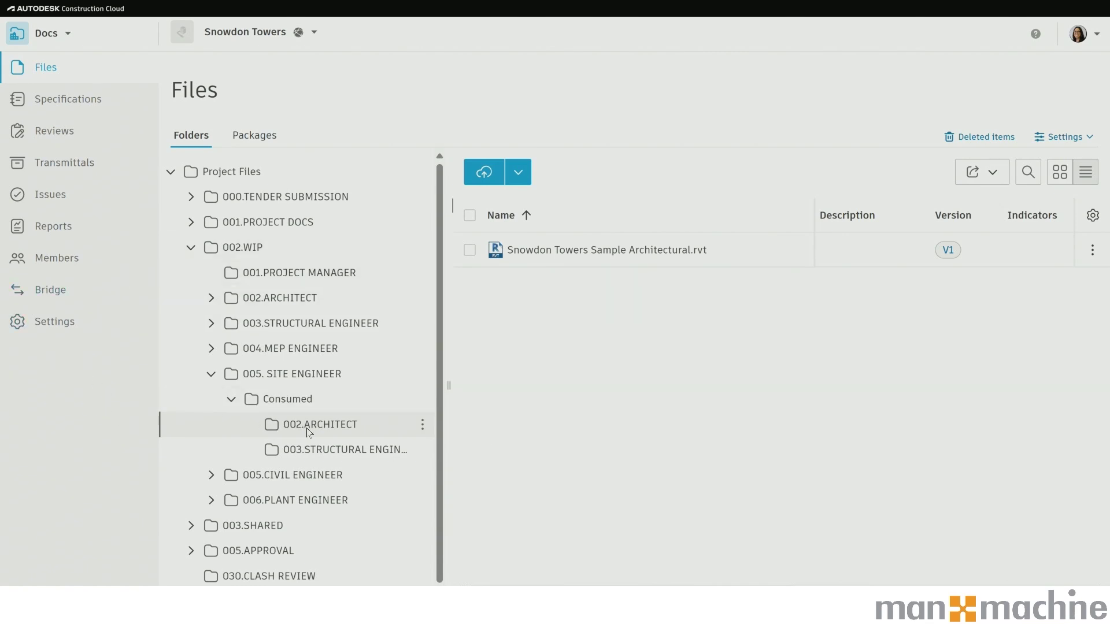
# Switch from the Docs module to Model Coordination.
pyautogui.click(68, 35)
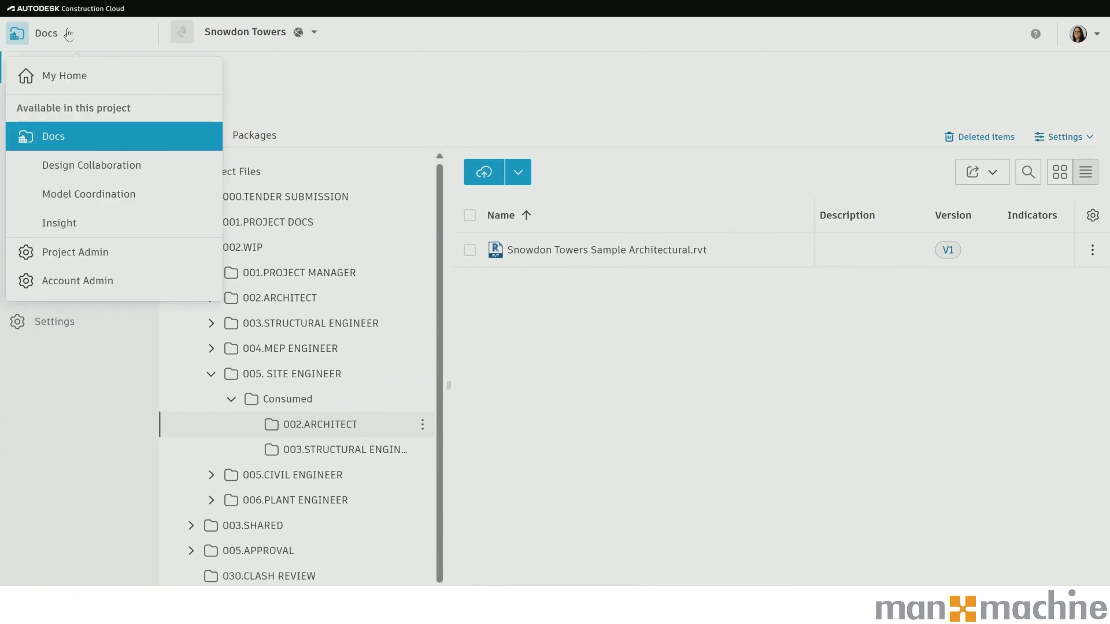
pyautogui.click(67, 196)
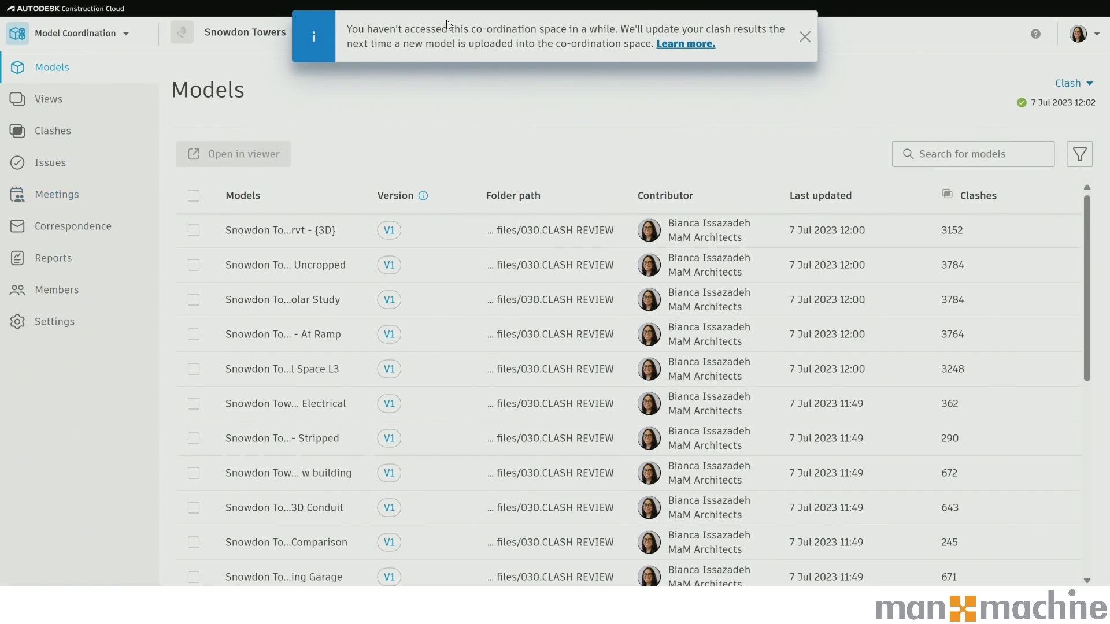
# Dismiss the clash update notice and check the coordination space list without changing it.
pyautogui.click(804, 36)
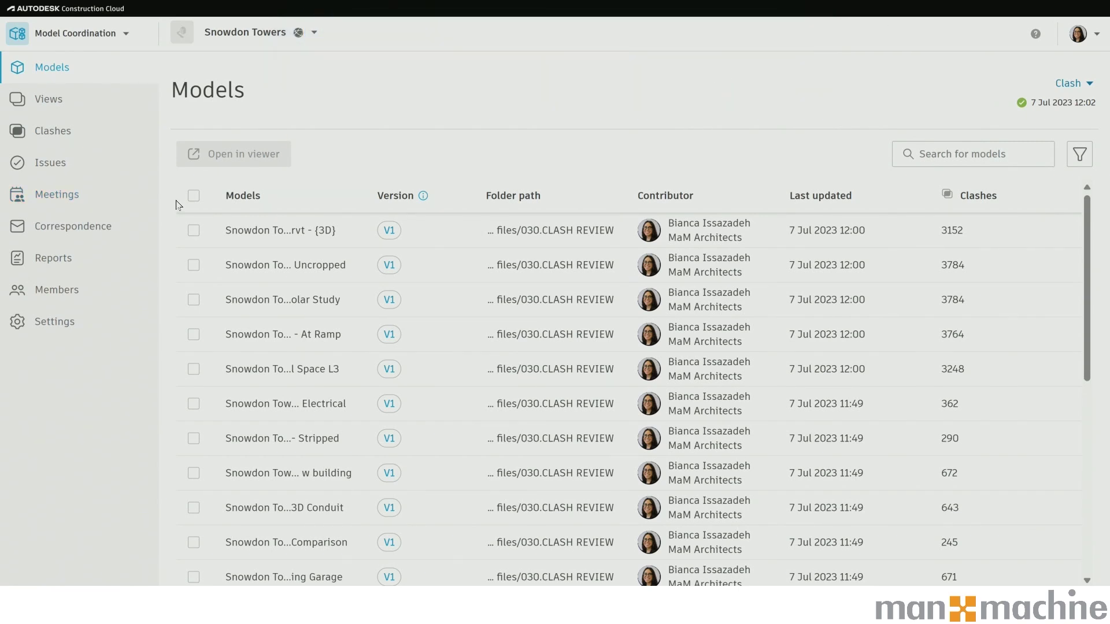
pyautogui.click(1077, 85)
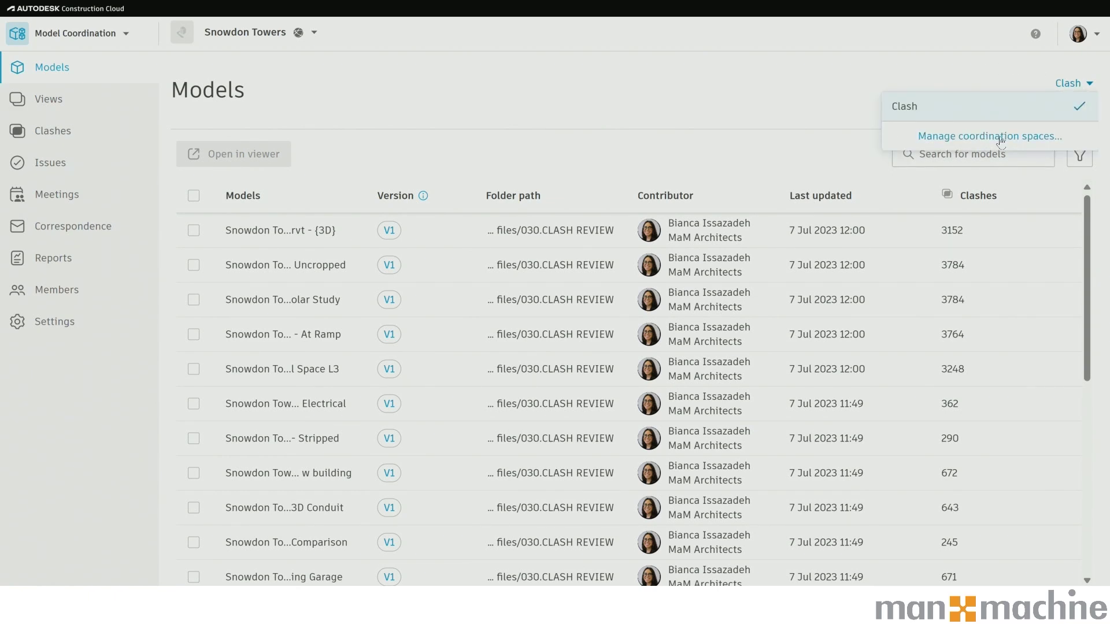
pyautogui.click(561, 131)
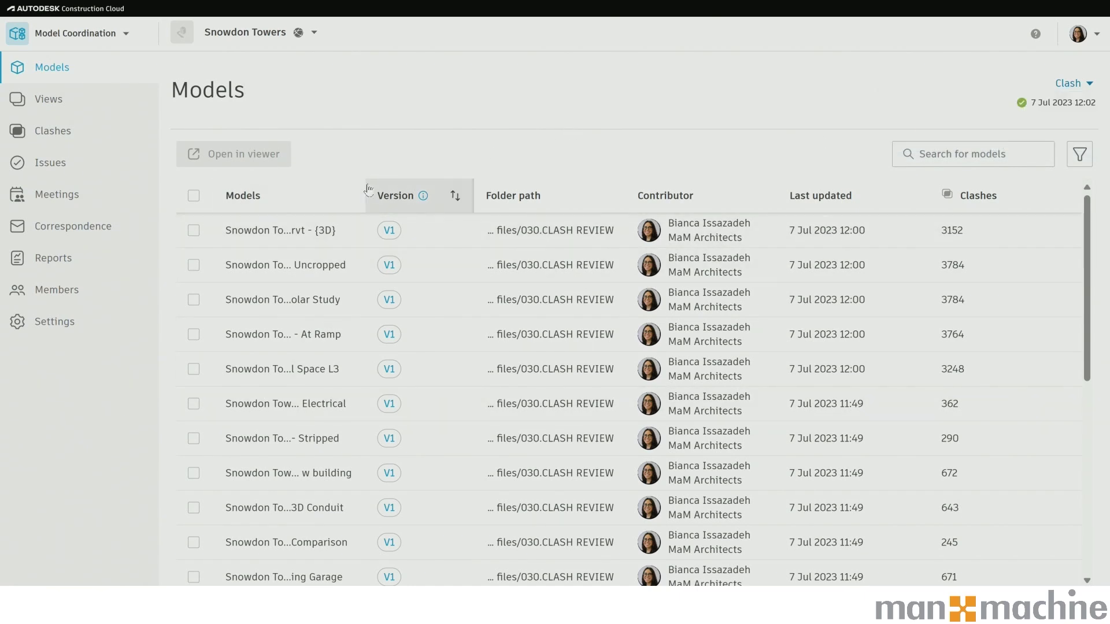
# Widen the Models column so full model names show, and scroll through the table.
pyautogui.moveTo(365, 197); pyautogui.dragTo(705, 199)
pyautogui.scroll(-3, 478, 322)
pyautogui.scroll(-4, 478, 321)
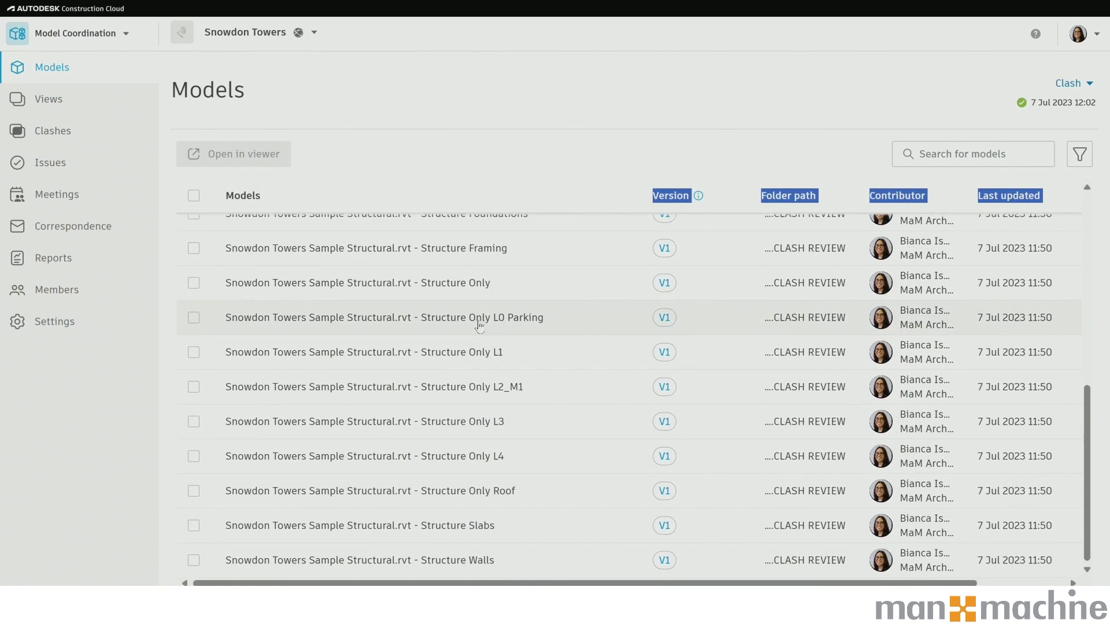
pyautogui.scroll(10, 411, 540)
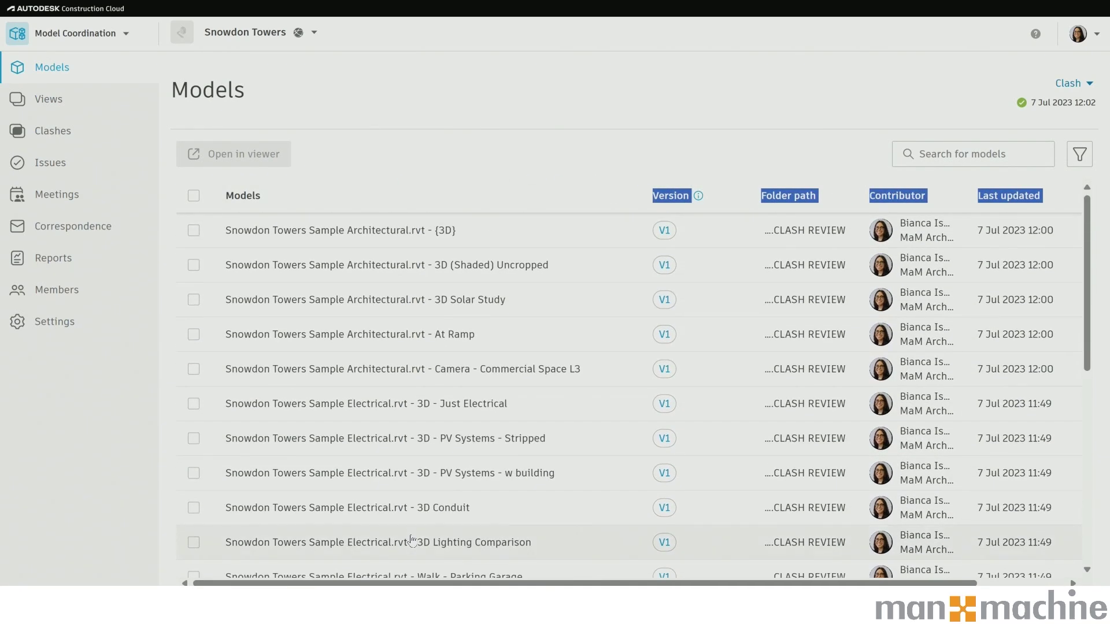
pyautogui.scroll(-2, 384, 539)
pyautogui.scroll(3, 387, 533)
# Open the 275-clash model pair, expand Commercial Circulation 0 and select Door-Passage-Single-Flush [631418].
pyautogui.click(60, 132)
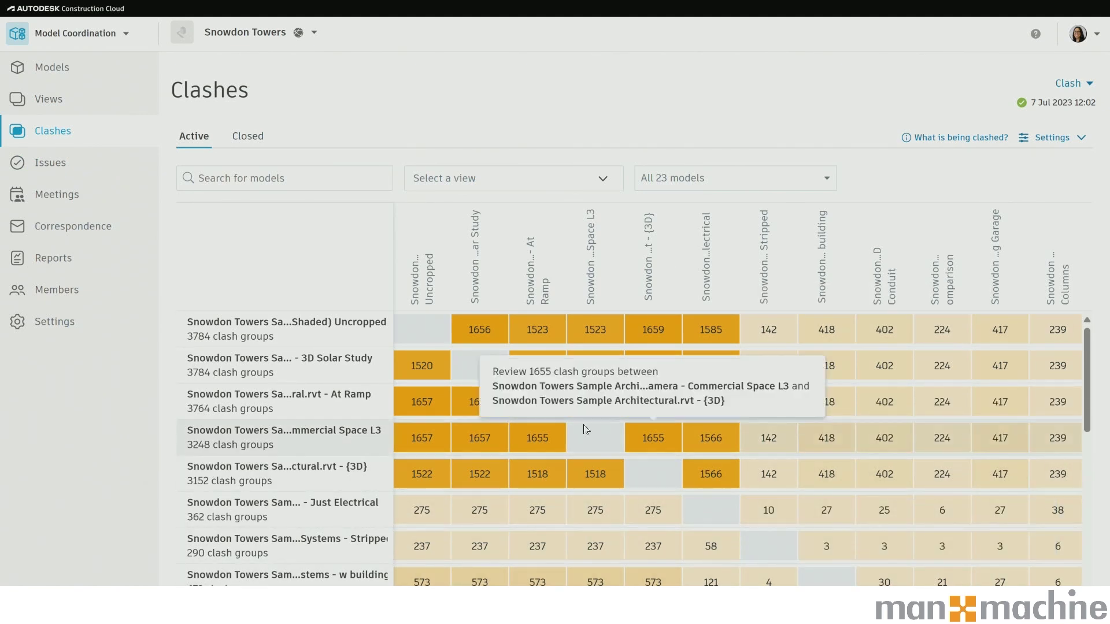
pyautogui.click(484, 508)
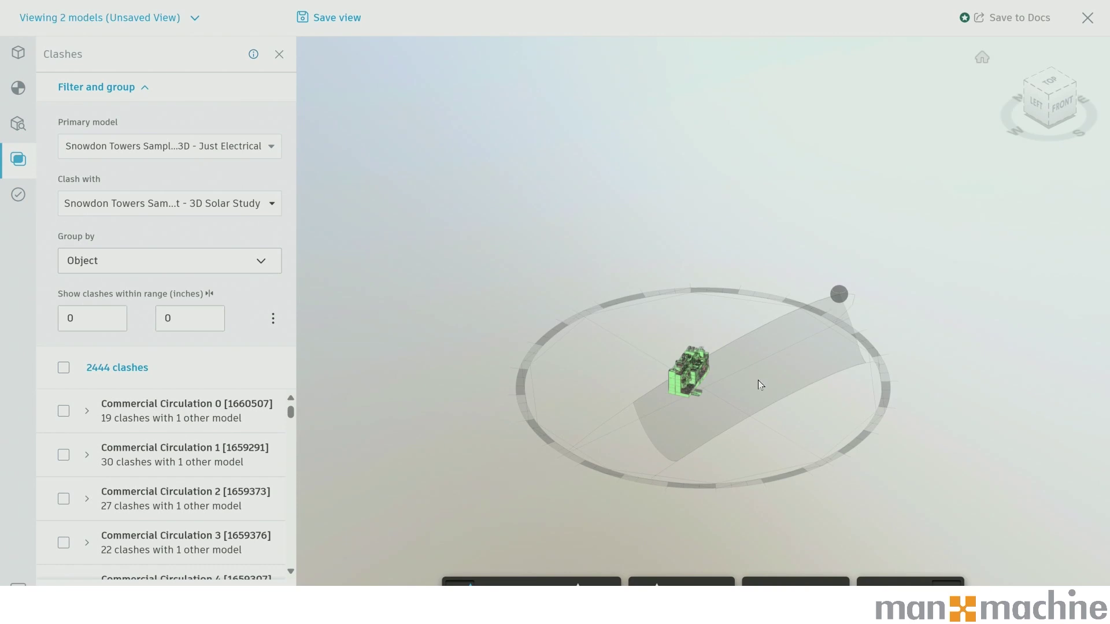
pyautogui.scroll(5, 668, 383)
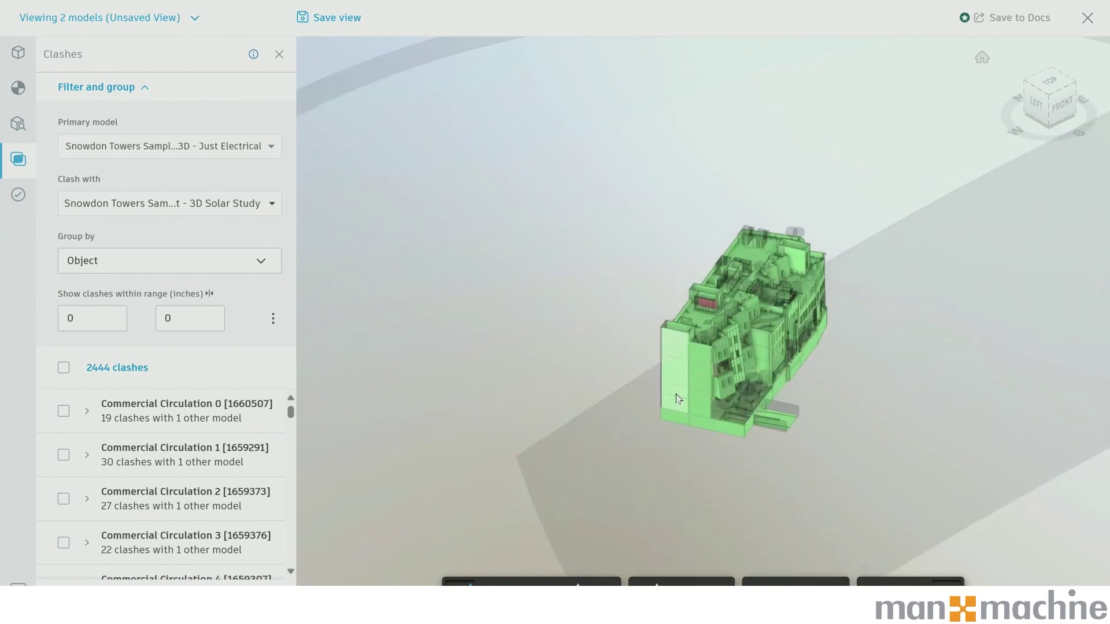
pyautogui.click(86, 411)
pyautogui.click(87, 476)
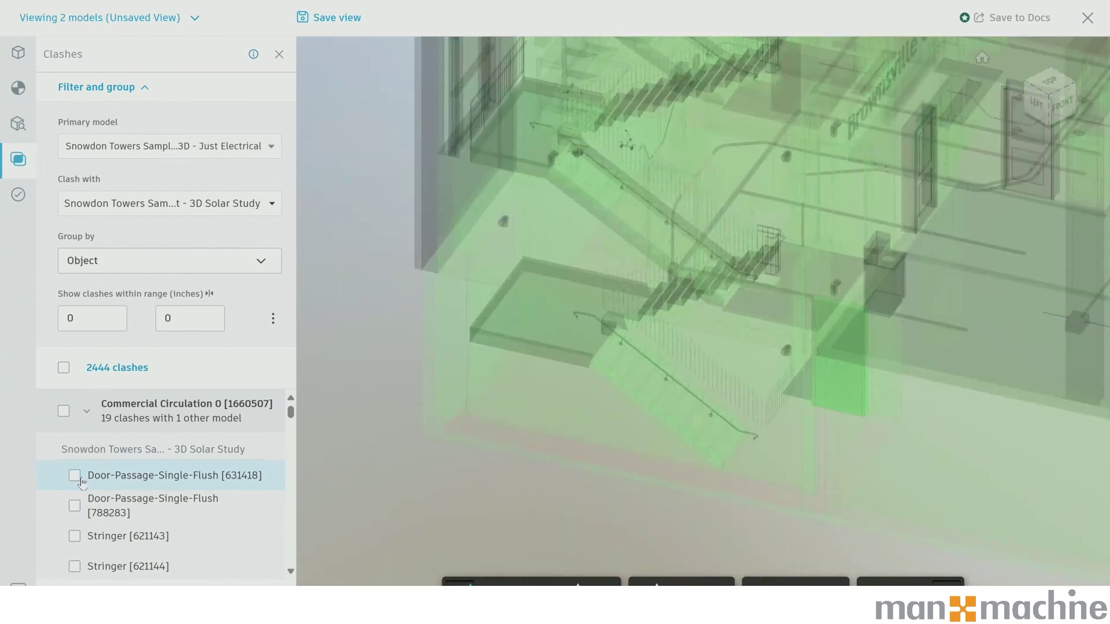
pyautogui.click(75, 475)
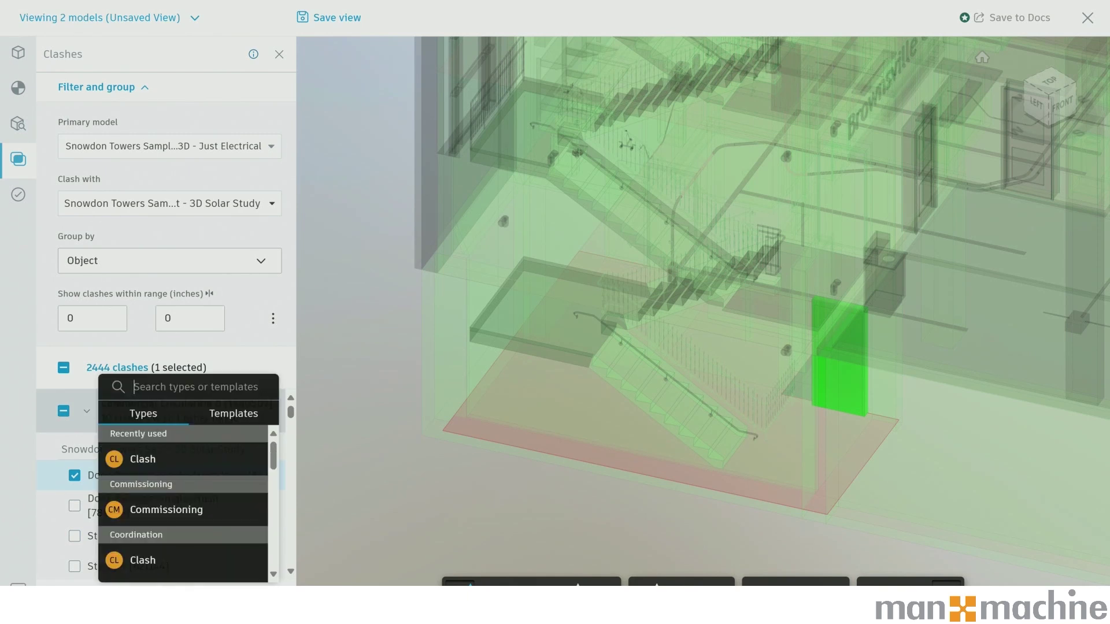
# Make the new issue a Clash and pin it on the door clash in the model.
pyautogui.click(191, 459)
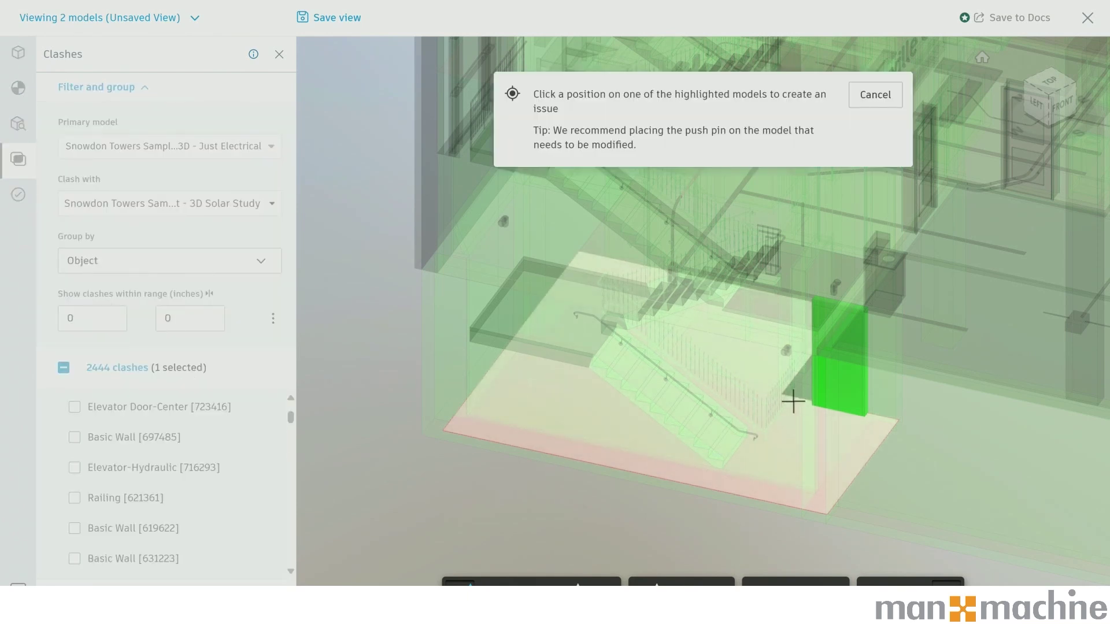
pyautogui.click(735, 416)
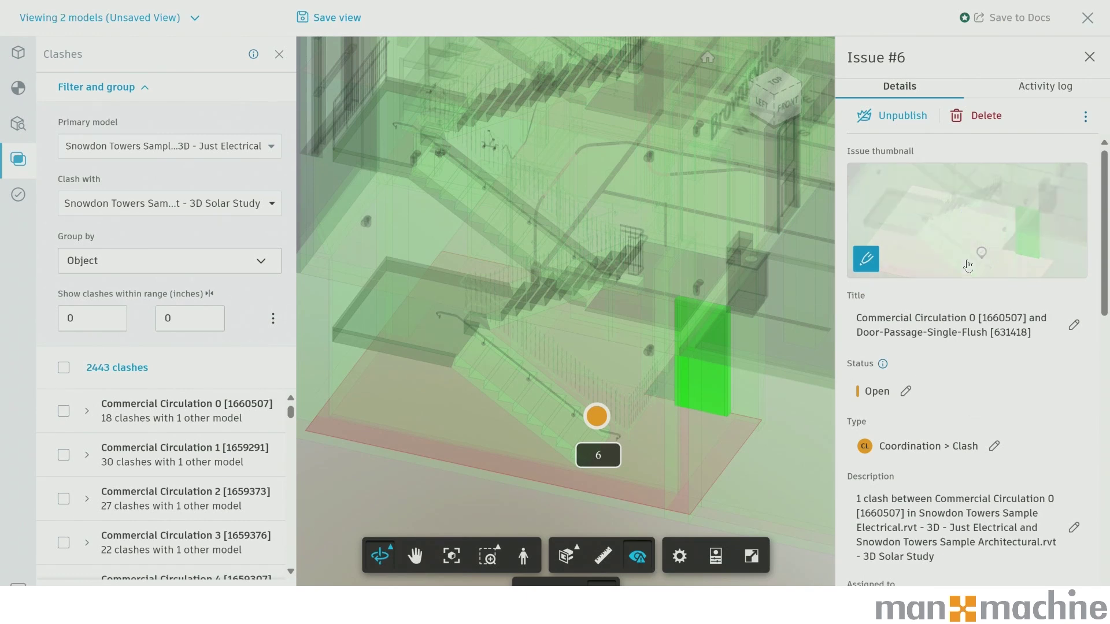
pyautogui.scroll(-7, 971, 328)
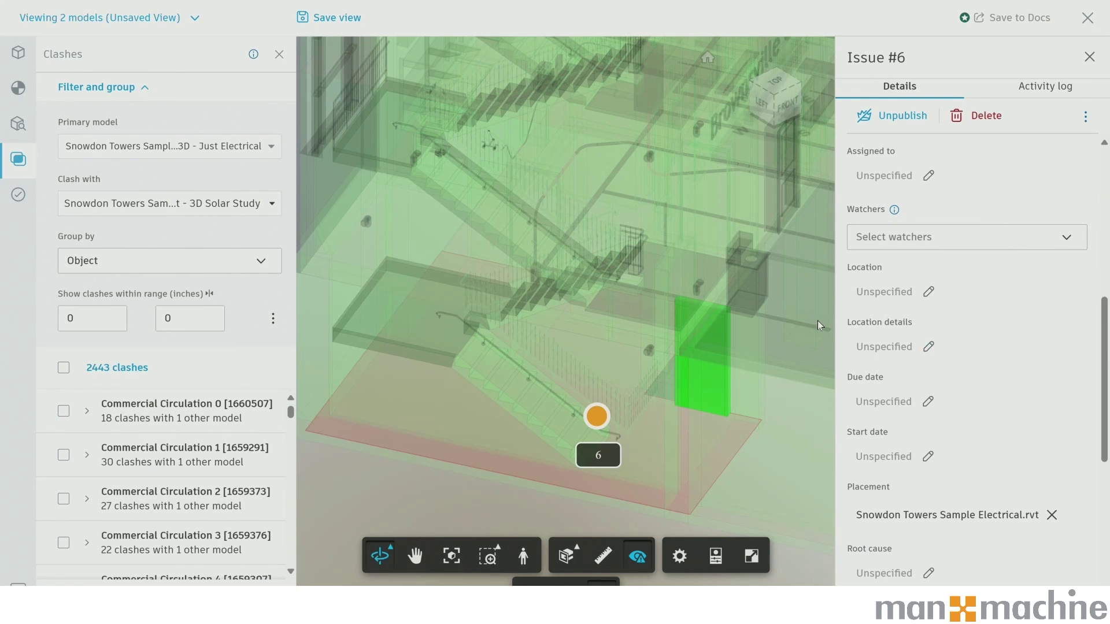
# Set the issue's due date to 6 Feb 2025 and start date to 5 Feb 2025.
pyautogui.click(885, 345)
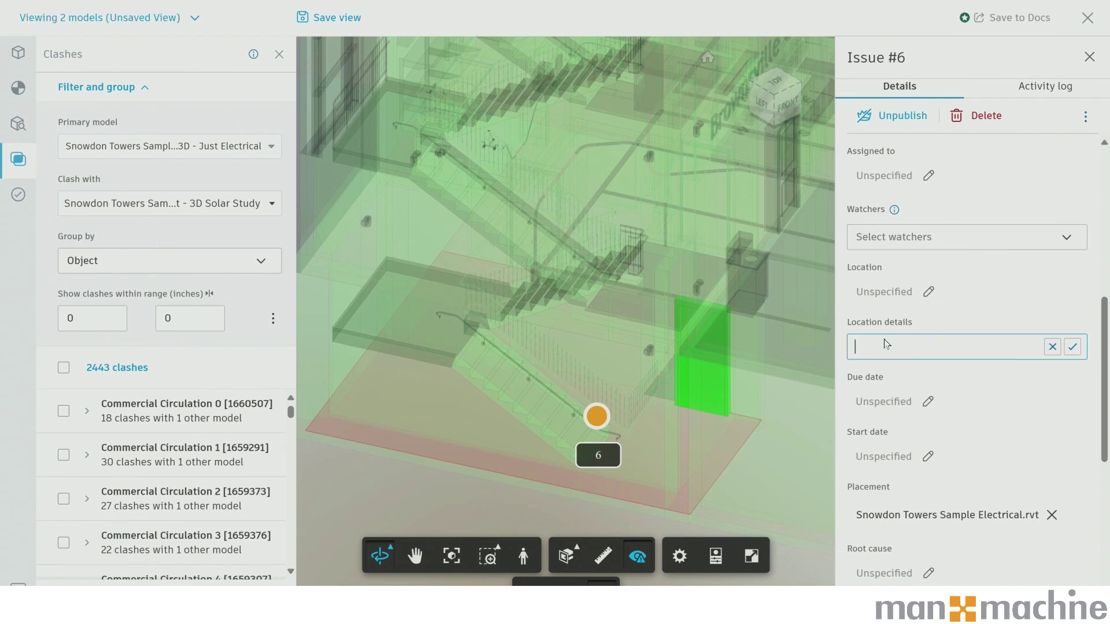
pyautogui.click(901, 407)
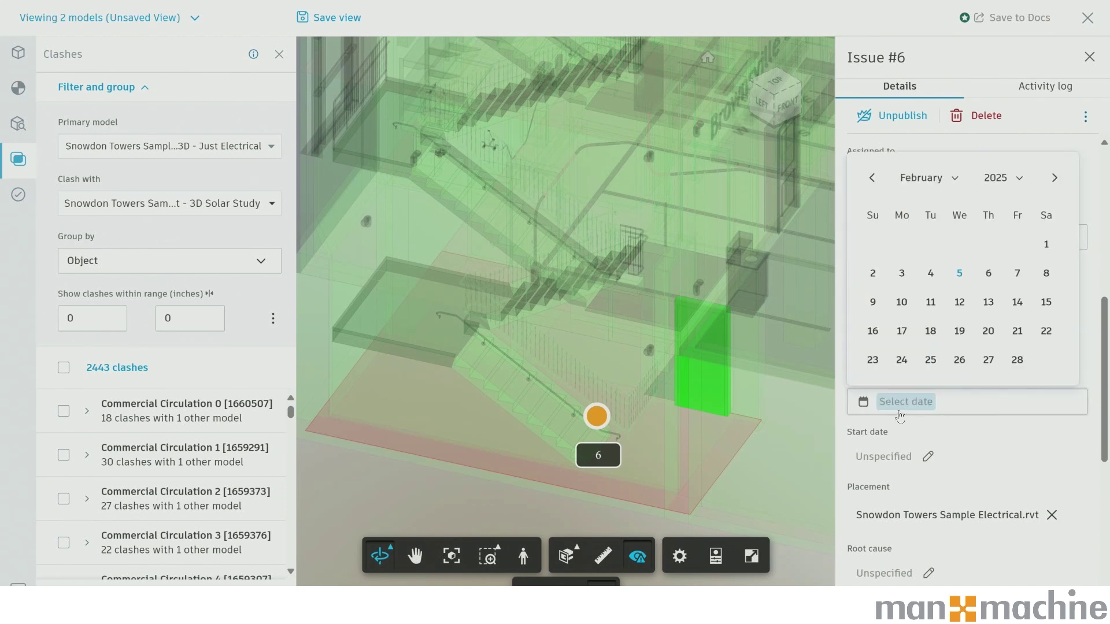
pyautogui.click(983, 277)
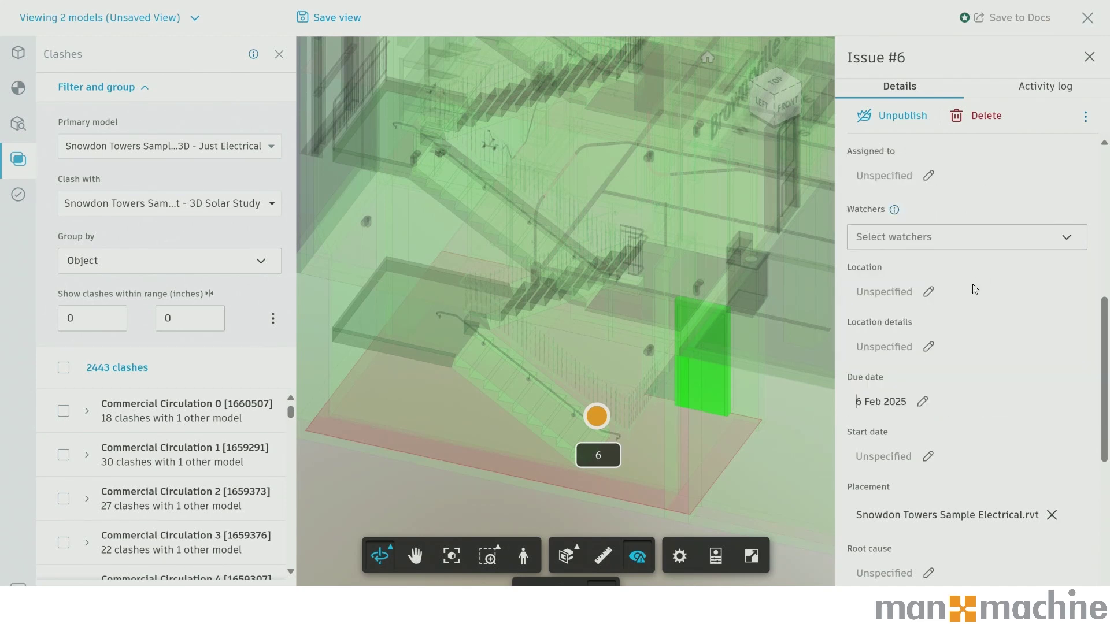
pyautogui.click(883, 457)
pyautogui.click(959, 327)
pyautogui.scroll(-2, 919, 512)
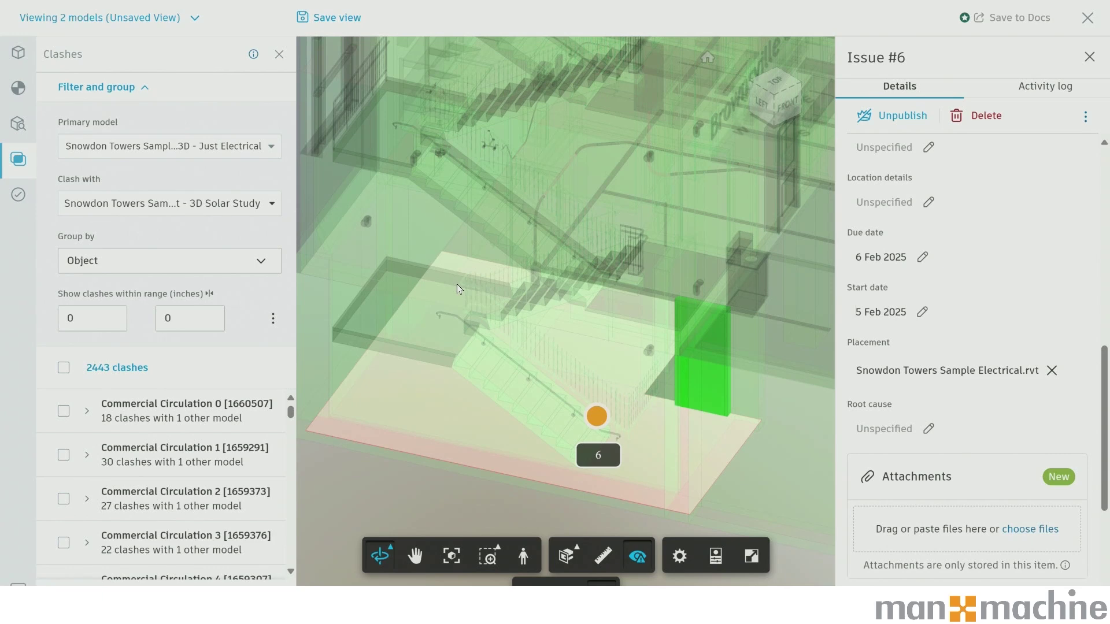
pyautogui.scroll(-5, 523, 259)
pyautogui.scroll(-2, 523, 260)
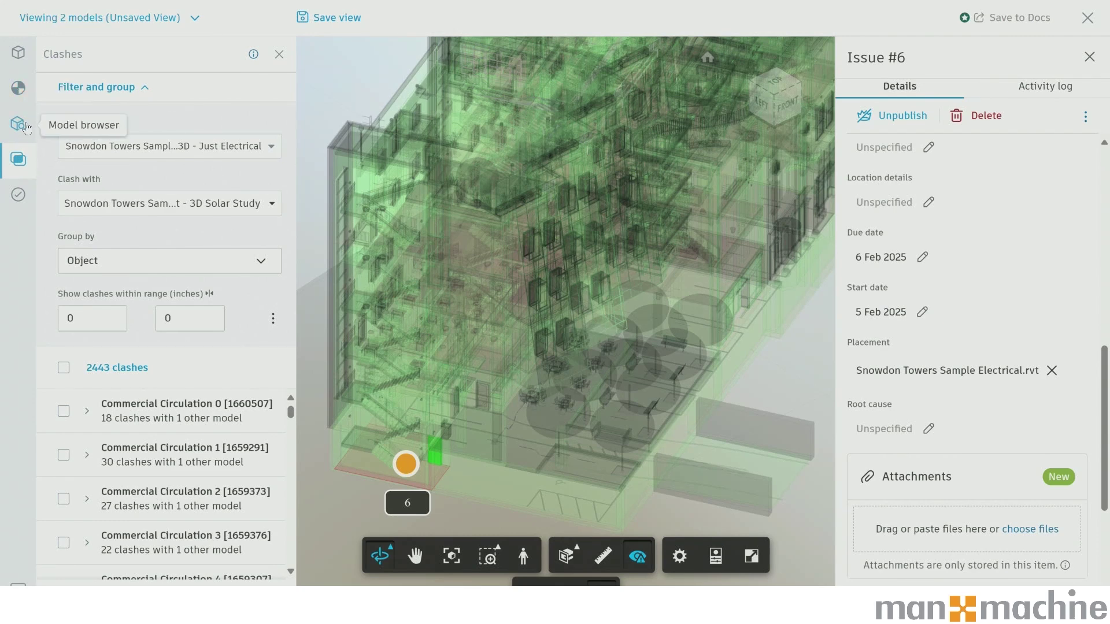
# Close the 3D viewer and list the saved views: Structural view and two Federated View 1A.
pyautogui.click(21, 123)
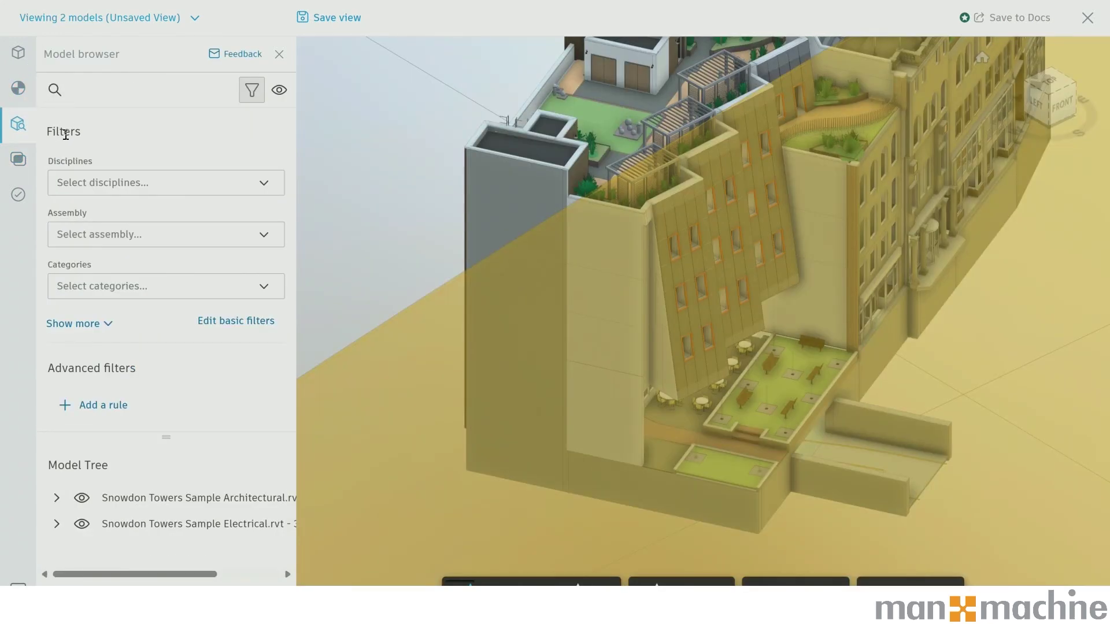
pyautogui.click(1087, 18)
pyautogui.click(47, 103)
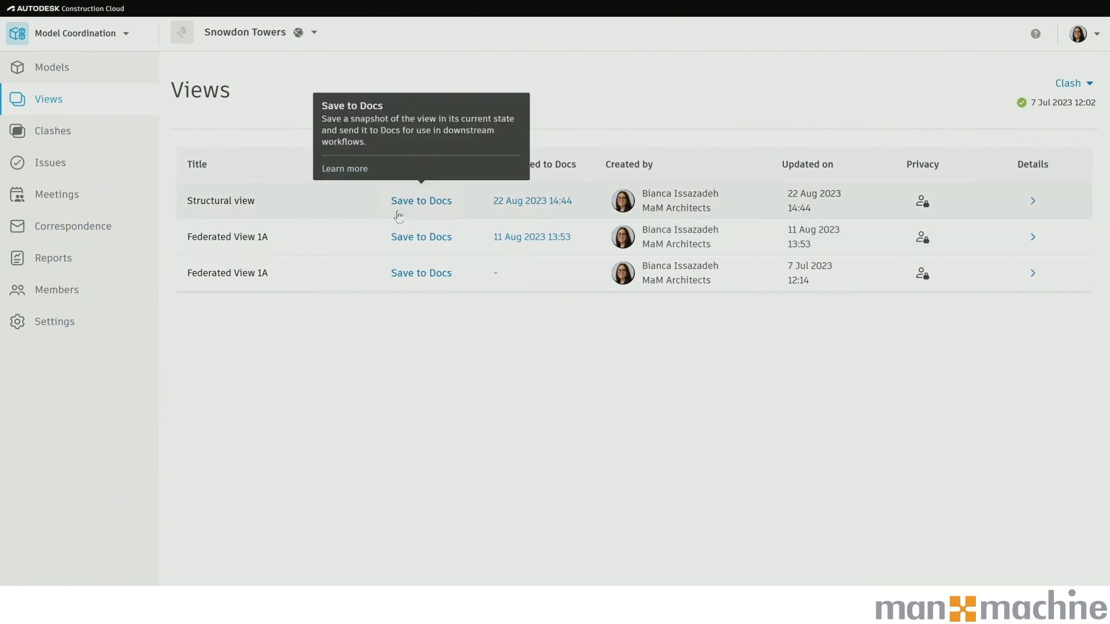
pyautogui.click(242, 206)
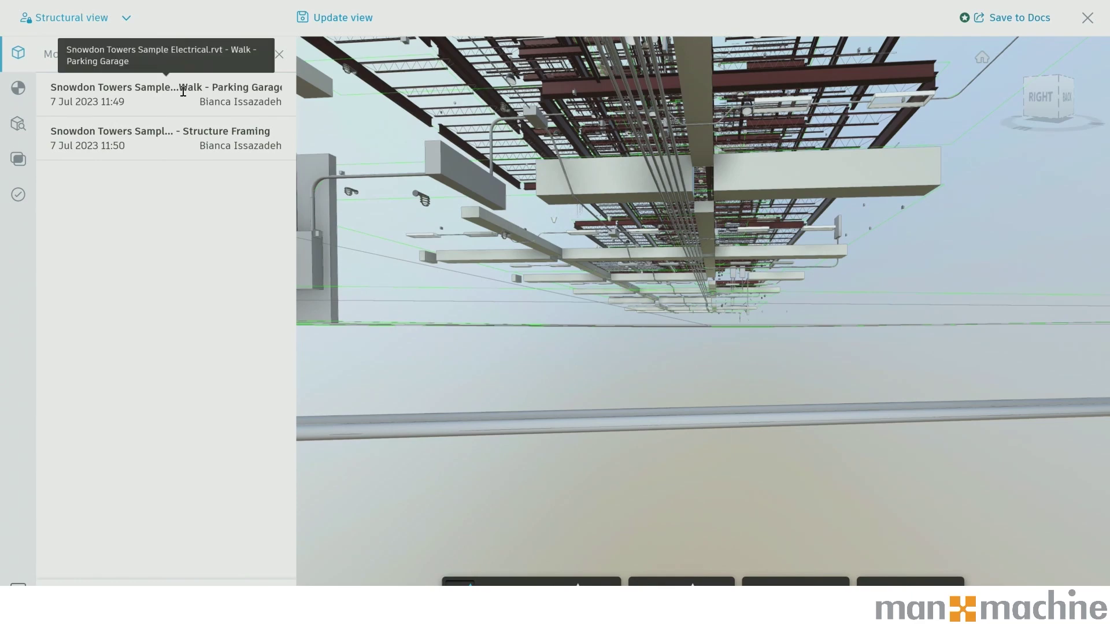
pyautogui.moveTo(1059, 98); pyautogui.dragTo(522, 293)
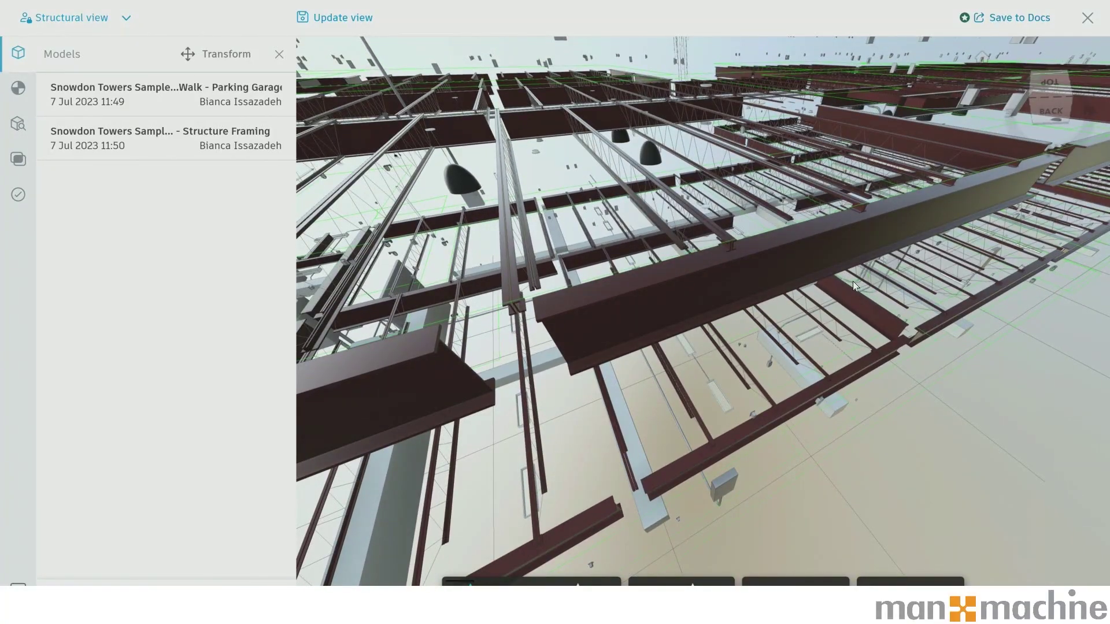
pyautogui.click(1089, 19)
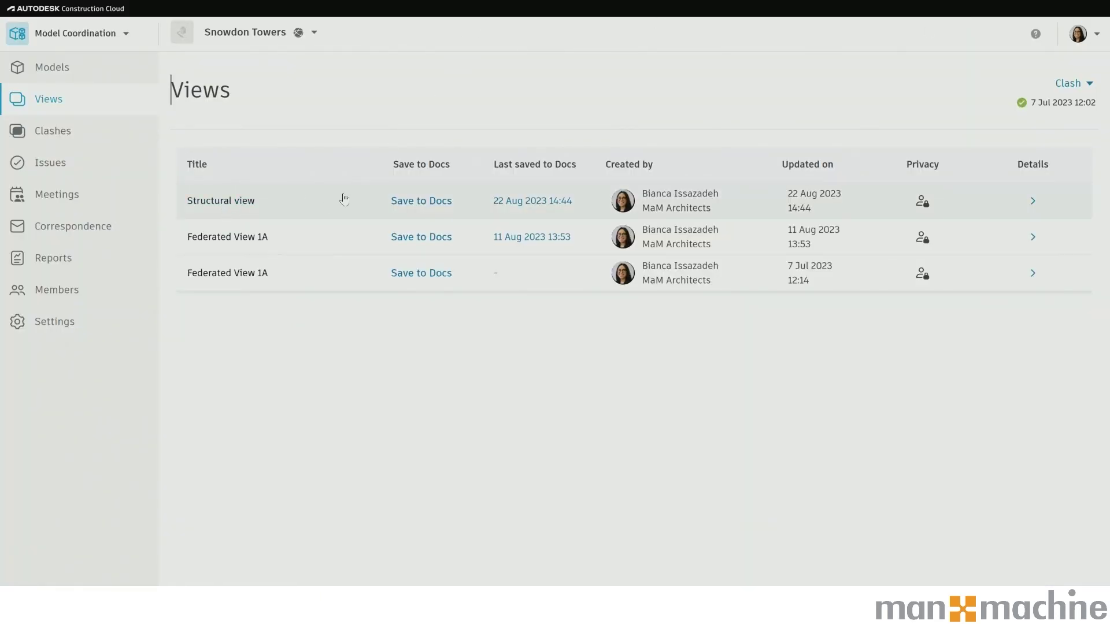
# Make Structural view visible in Docs and save it to Project Files > 003.SHARED > Federated Views.
pyautogui.click(445, 203)
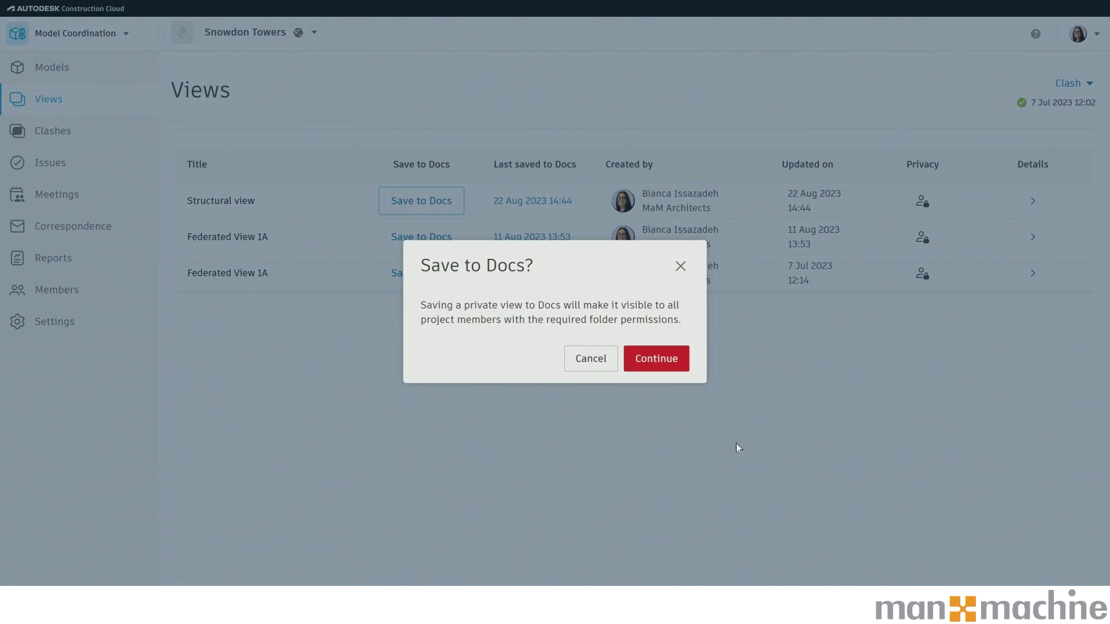
pyautogui.click(641, 368)
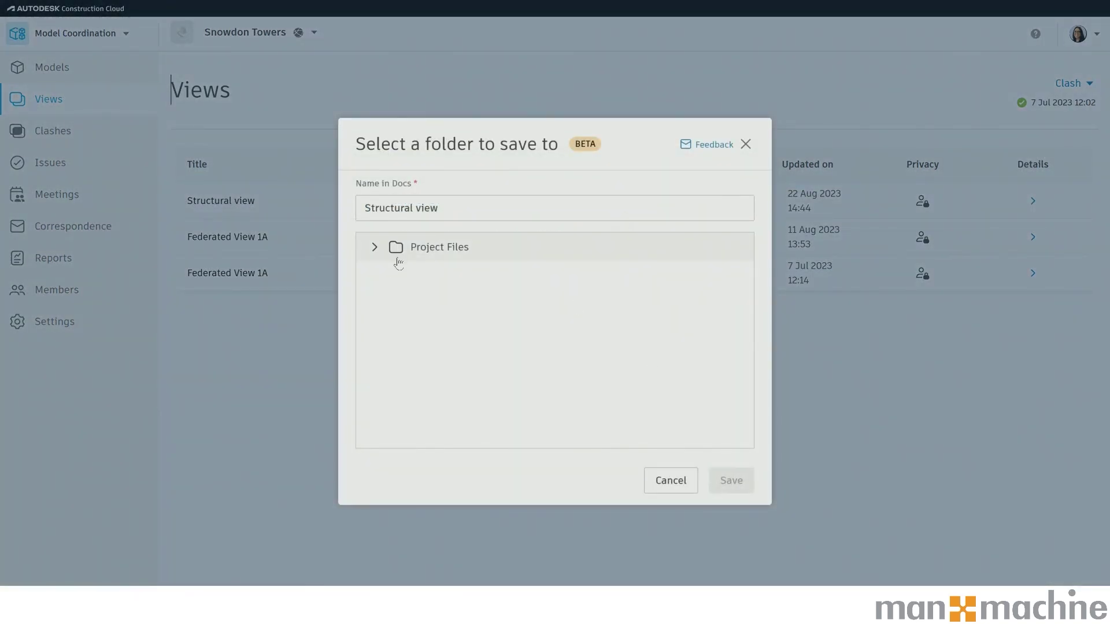
pyautogui.click(374, 249)
pyautogui.scroll(-1, 439, 292)
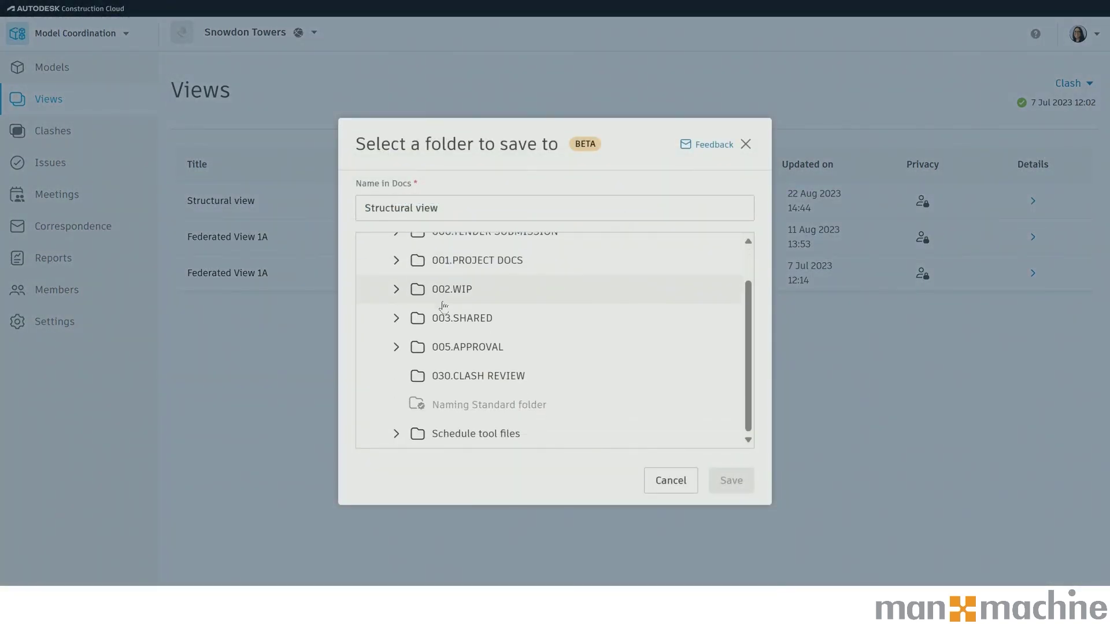
pyautogui.click(397, 289)
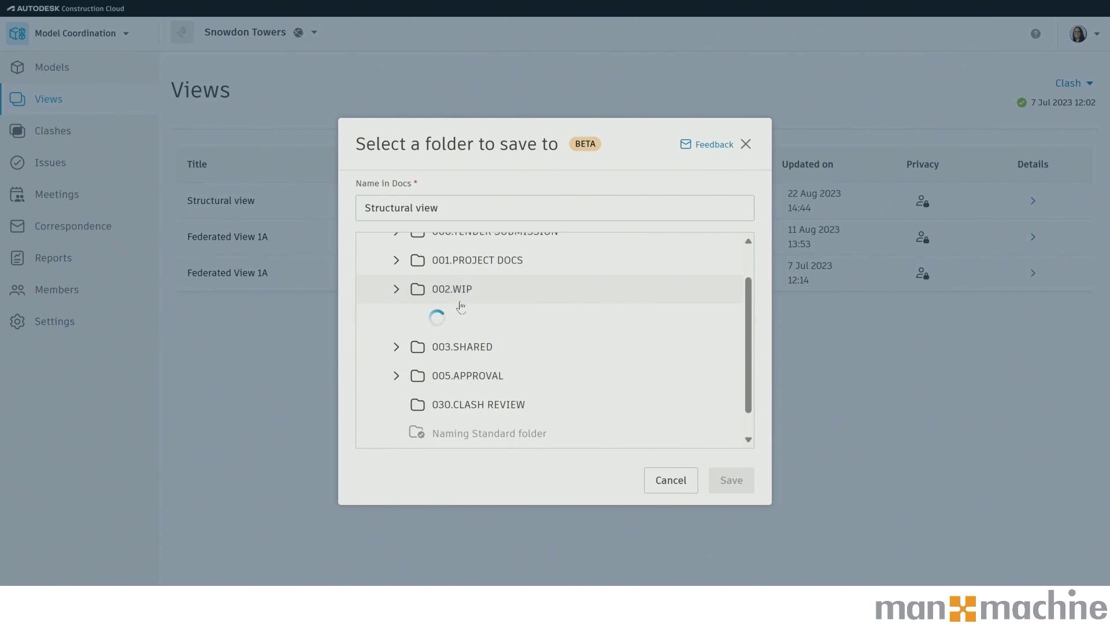
pyautogui.click(398, 289)
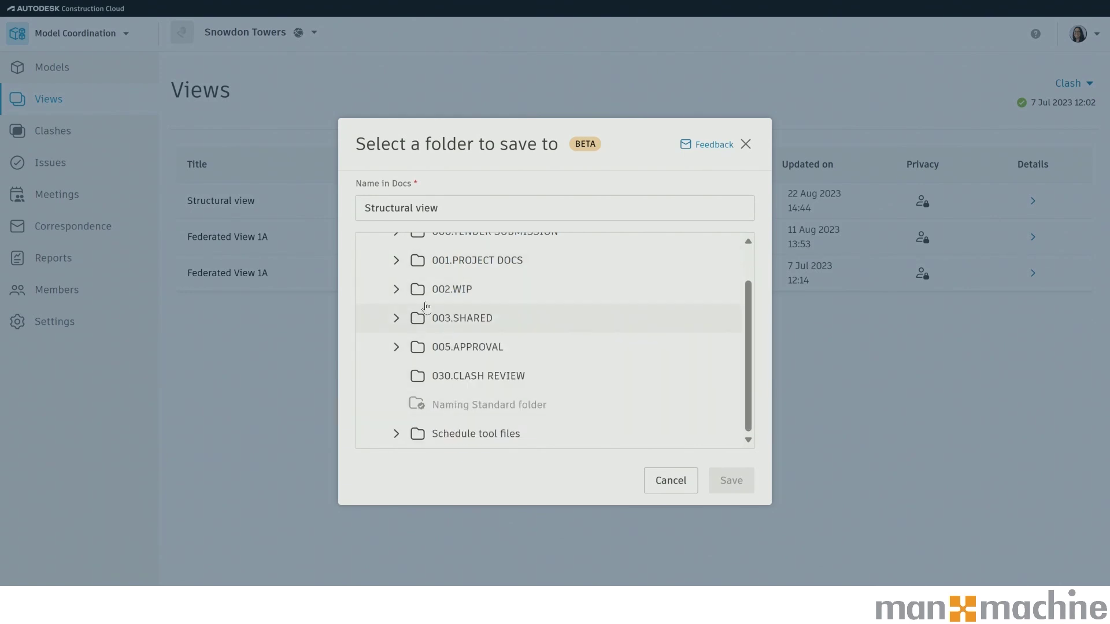
pyautogui.click(398, 318)
pyautogui.scroll(-3, 501, 342)
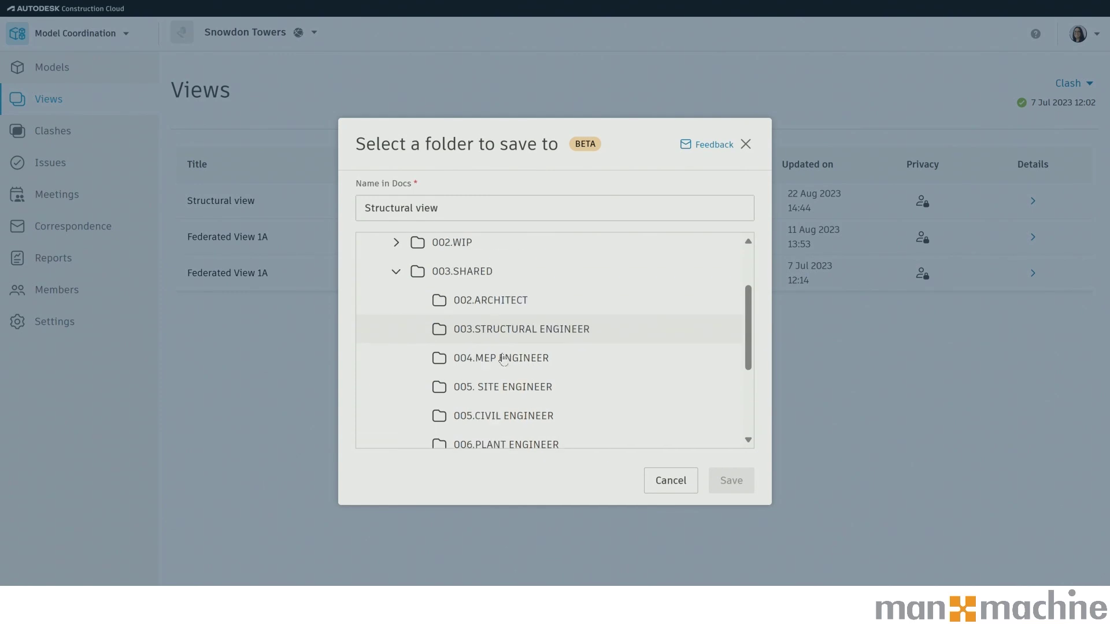
pyautogui.click(494, 323)
pyautogui.click(731, 480)
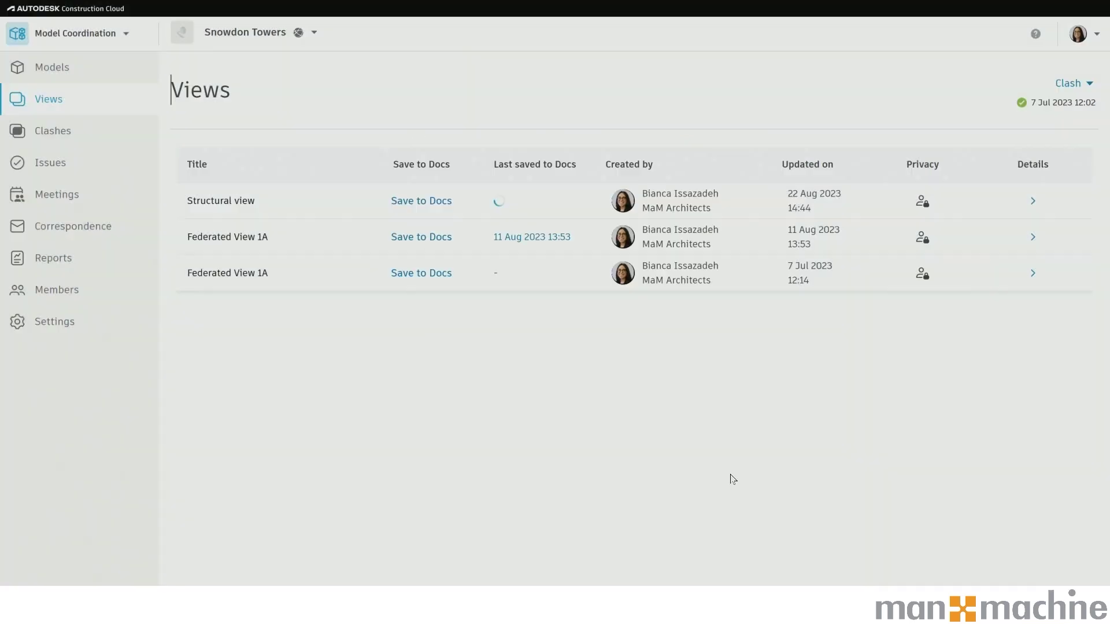